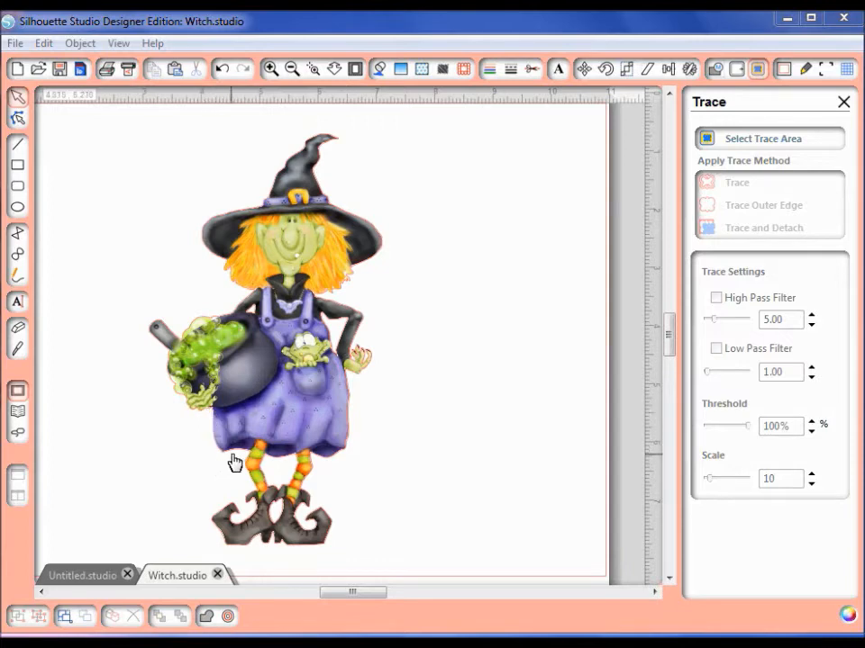
# Step: Select the traced outline around the witch and fill it with light purple
pyautogui.click(234, 459)
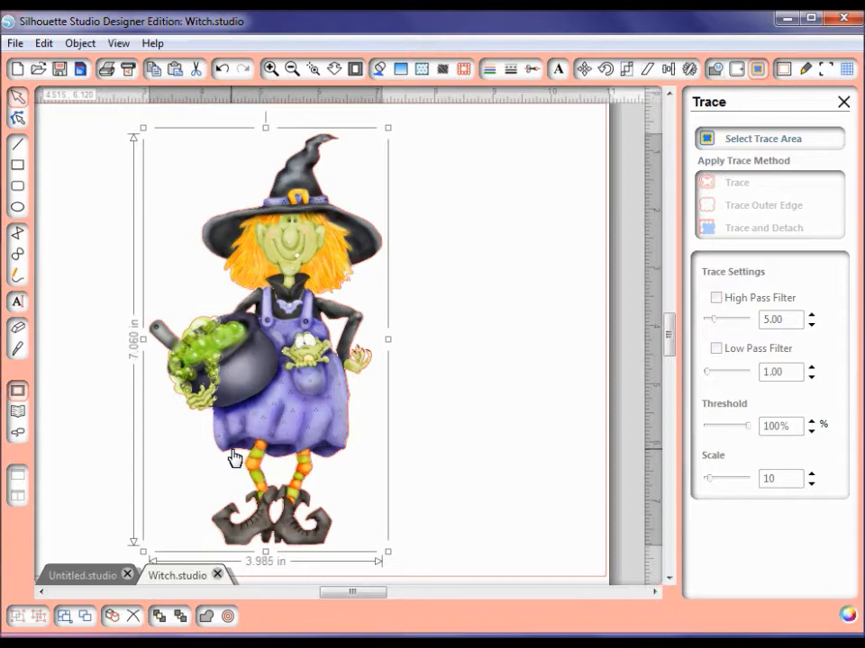
pyautogui.moveTo(235, 458)
pyautogui.mouseDown()
pyautogui.moveTo(244, 457)
pyautogui.moveTo(234, 458)
pyautogui.mouseUp()
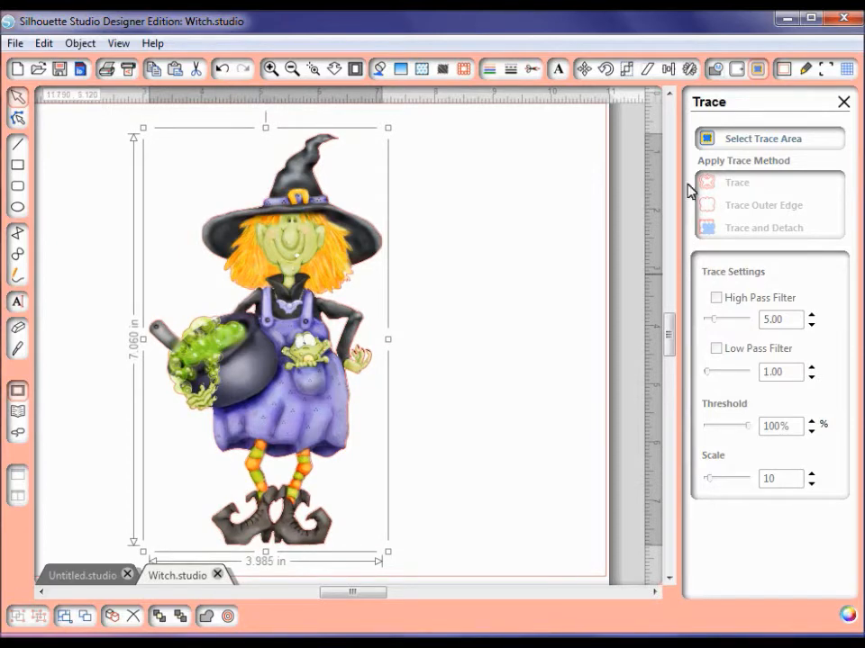
pyautogui.click(380, 70)
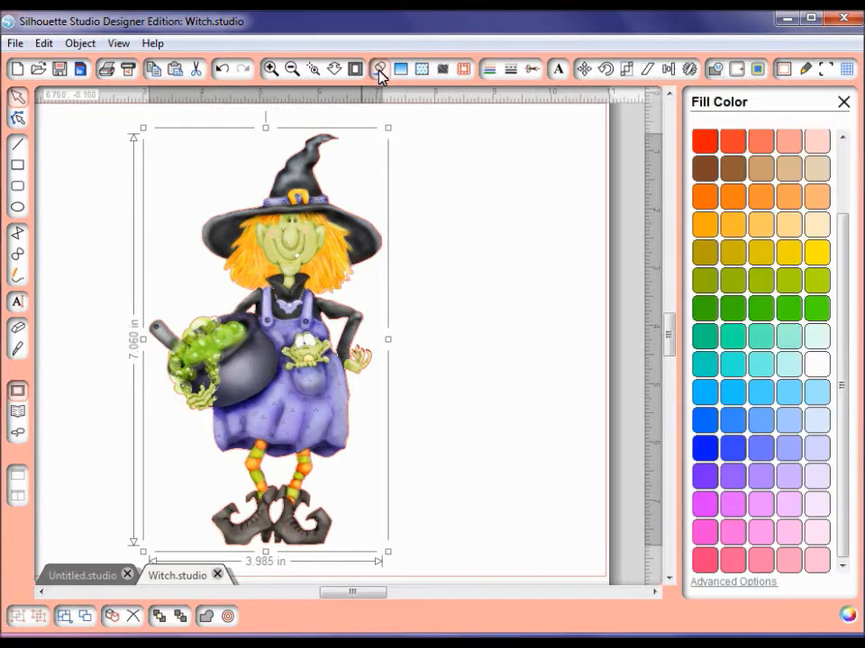
pyautogui.click(759, 479)
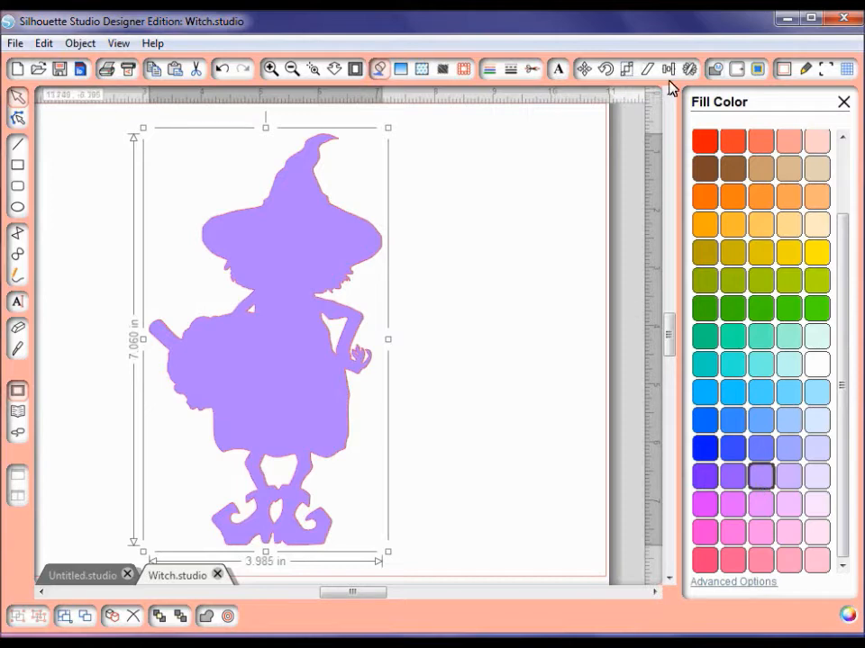
# Step: Detach the outline from its light purple fill and move the filled silhouette beside the witch artwork
pyautogui.click(715, 70)
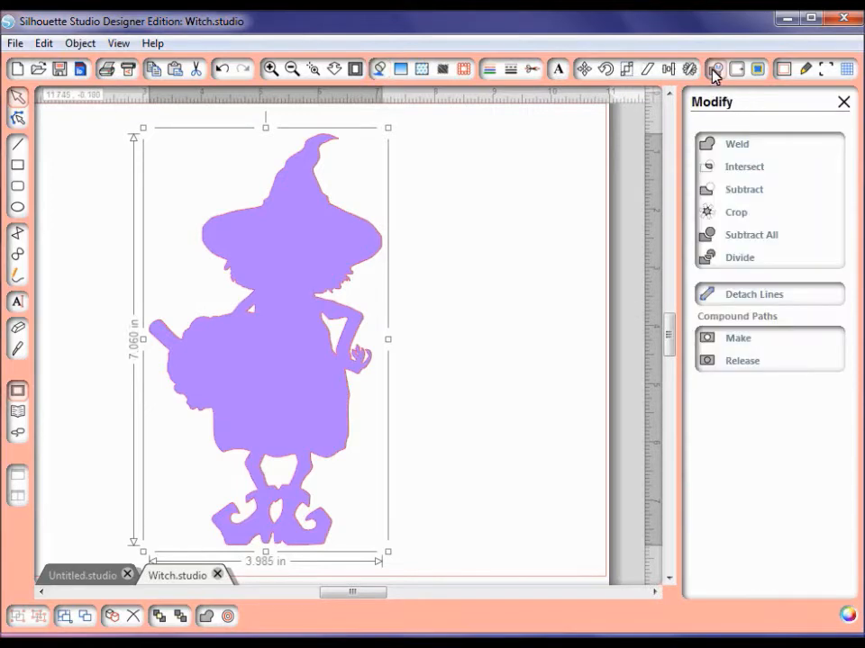
pyautogui.click(728, 298)
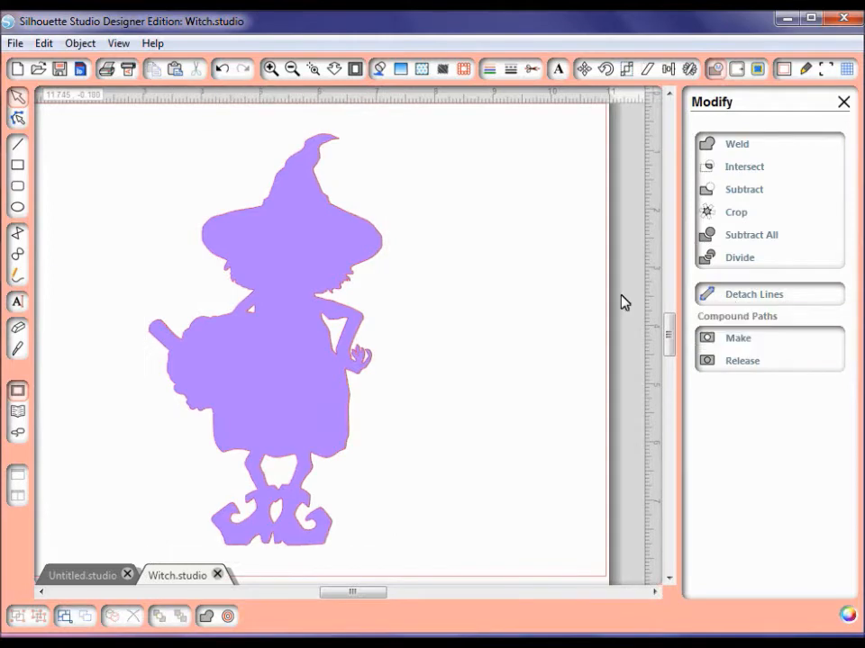
pyautogui.moveTo(270, 373); pyautogui.dragTo(504, 365)
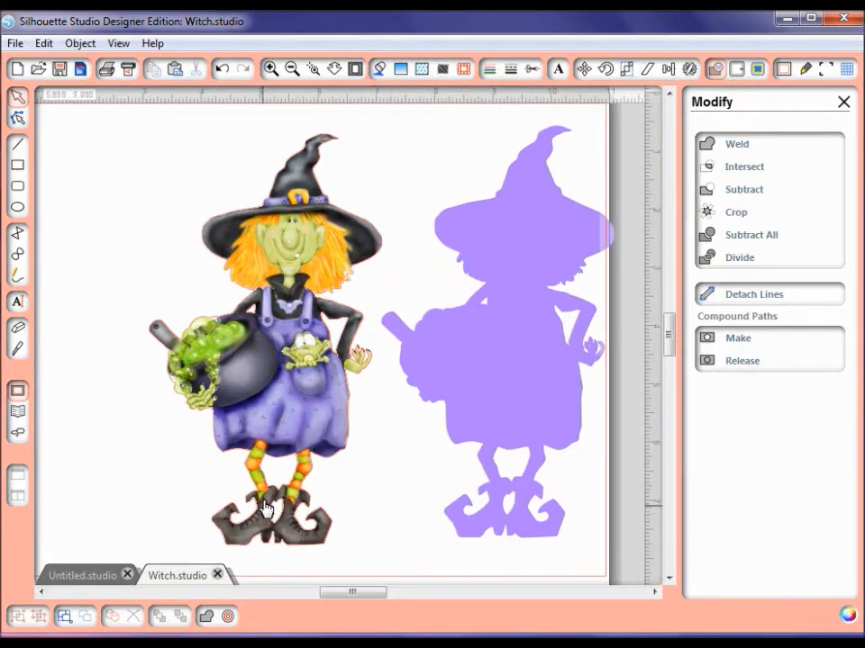
pyautogui.moveTo(526, 369)
pyautogui.mouseDown()
pyautogui.moveTo(482, 375)
pyautogui.moveTo(346, 361)
pyautogui.moveTo(491, 328)
pyautogui.moveTo(488, 384)
pyautogui.moveTo(509, 364)
pyautogui.mouseUp()
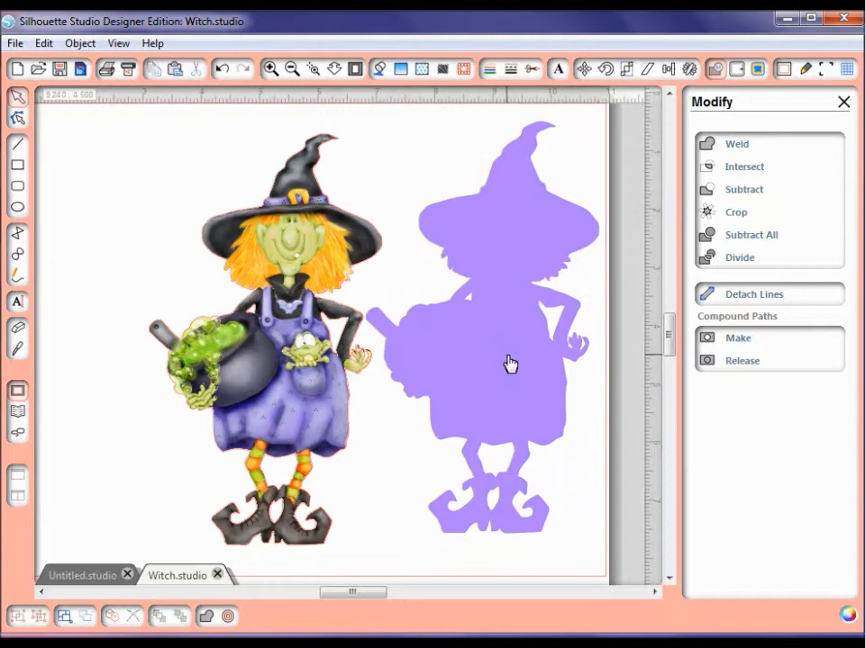
# Step: Check the cut lines on the witch artwork and the purple silhouette
pyautogui.click(532, 70)
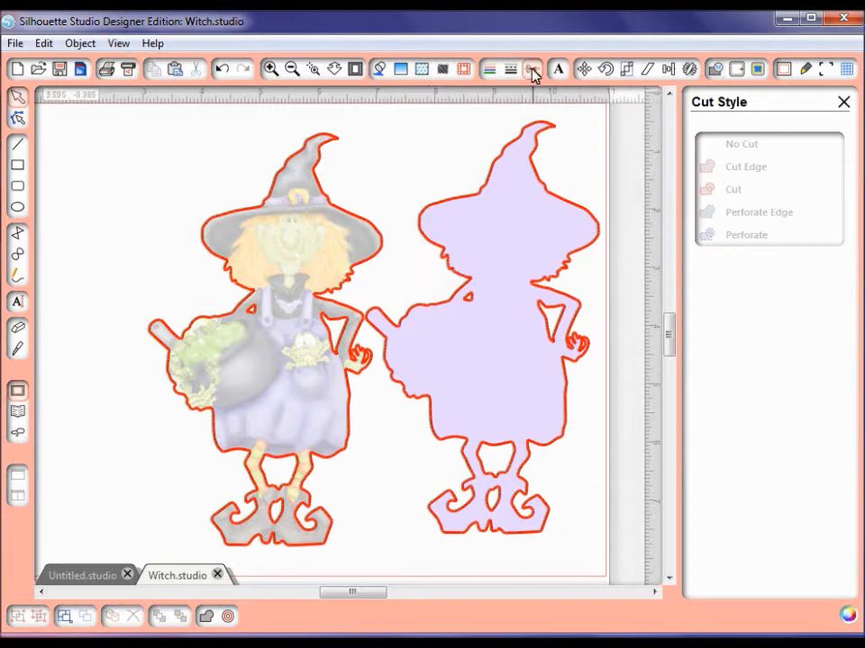
pyautogui.click(785, 72)
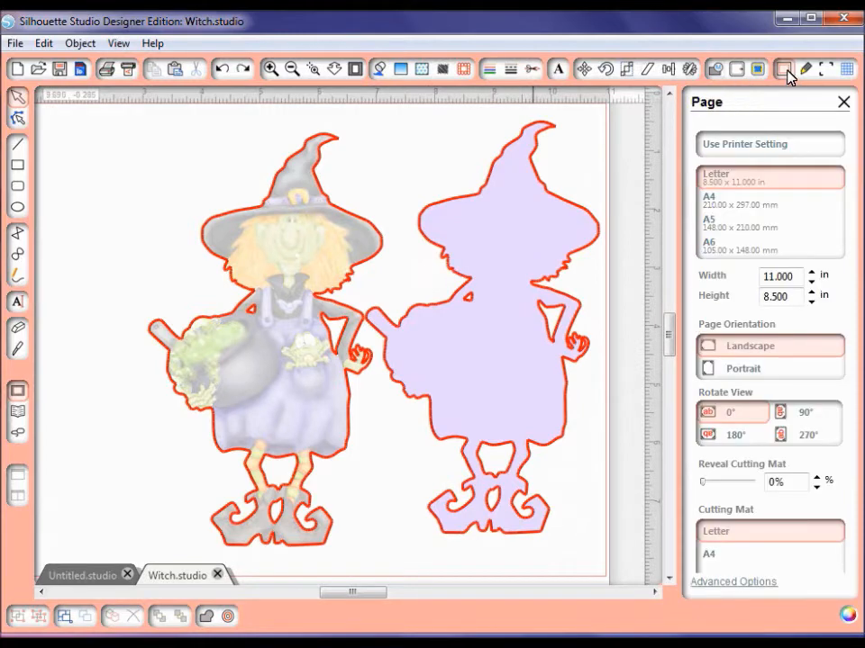
# Step: Create a rounded 0.250 in offset around the purple silhouette and move the silhouette off the page
pyautogui.click(537, 321)
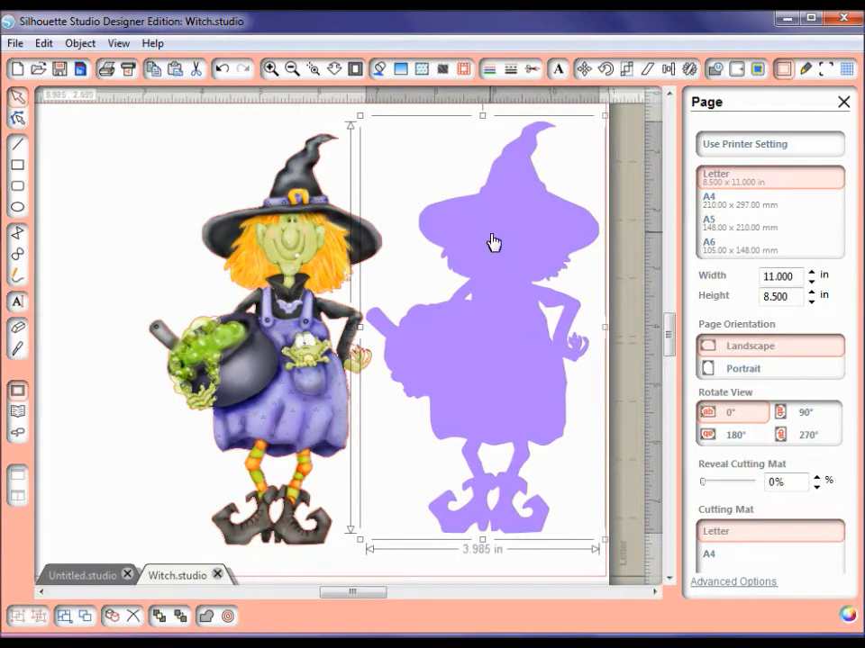
pyautogui.click(736, 72)
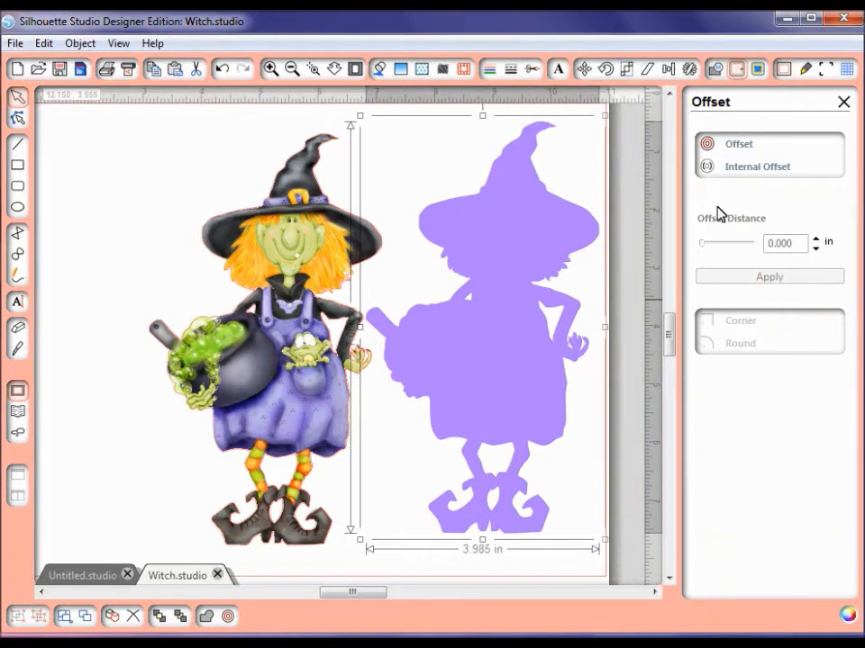
pyautogui.click(731, 147)
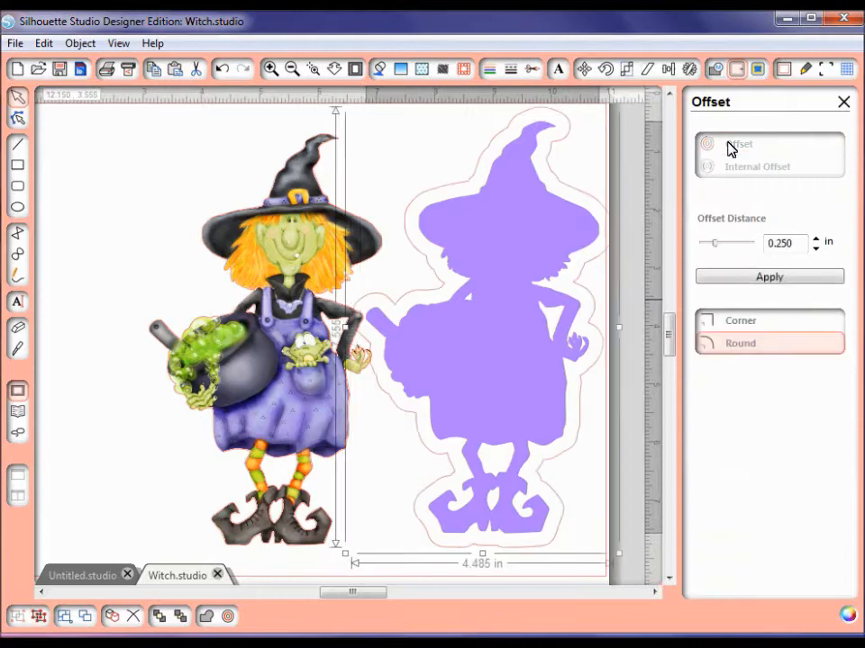
pyautogui.moveTo(535, 354); pyautogui.dragTo(674, 337)
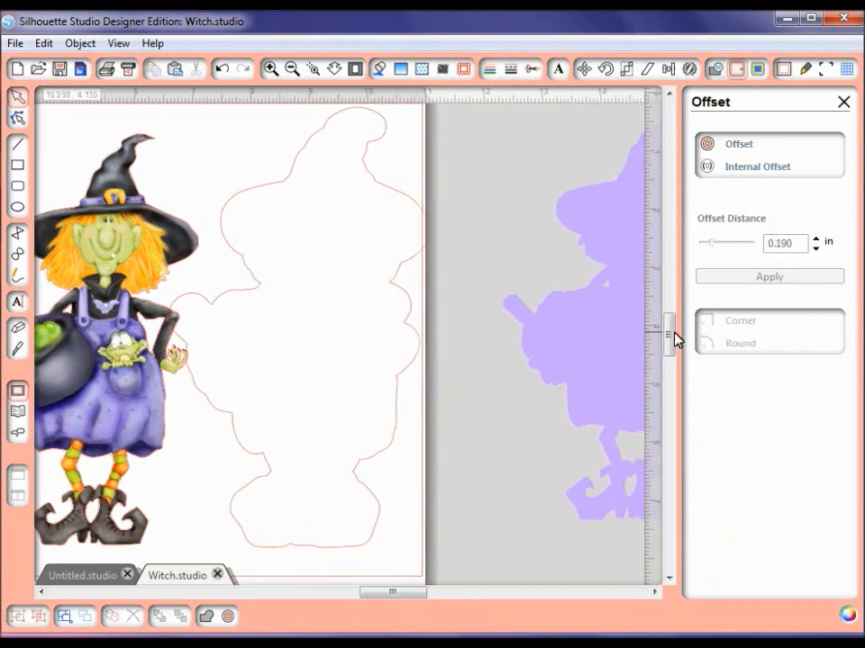
# Step: Fill the offset shape left on the page with light purple
pyautogui.click(371, 517)
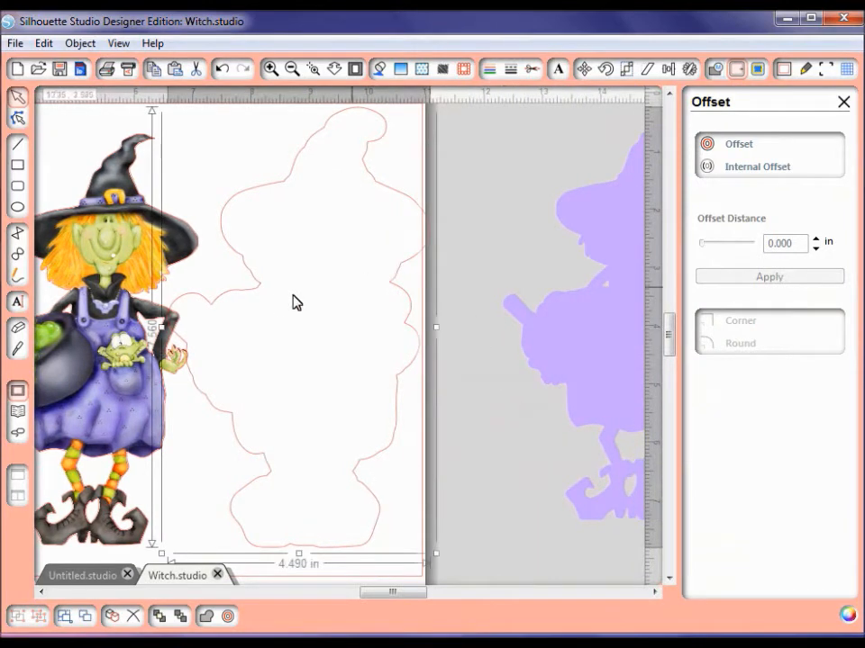
pyautogui.click(380, 68)
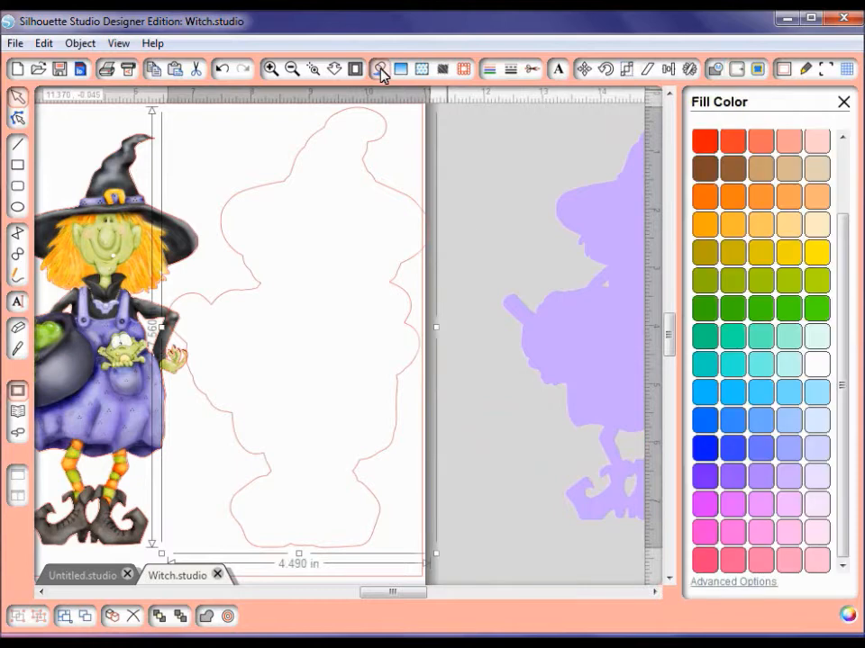
pyautogui.click(735, 478)
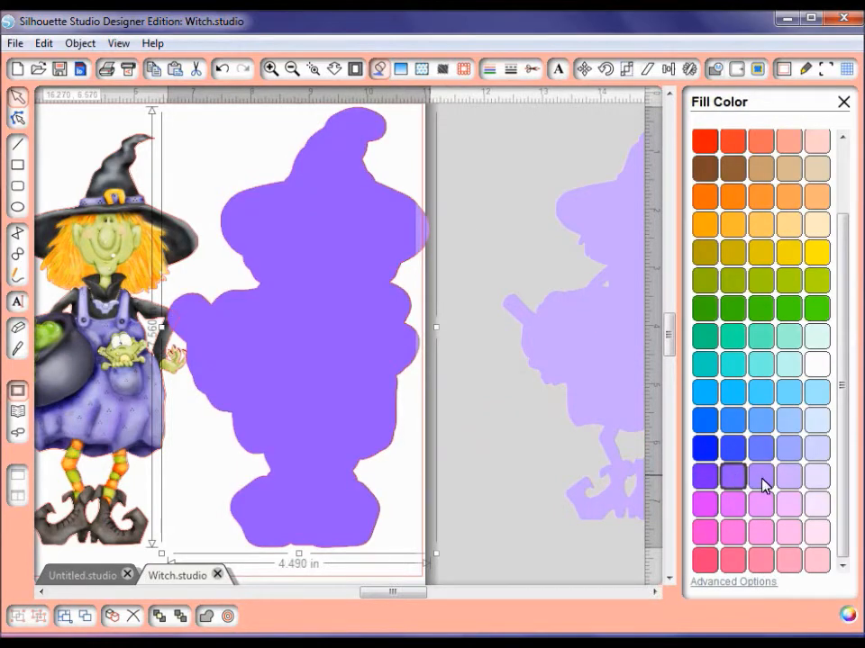
pyautogui.click(762, 484)
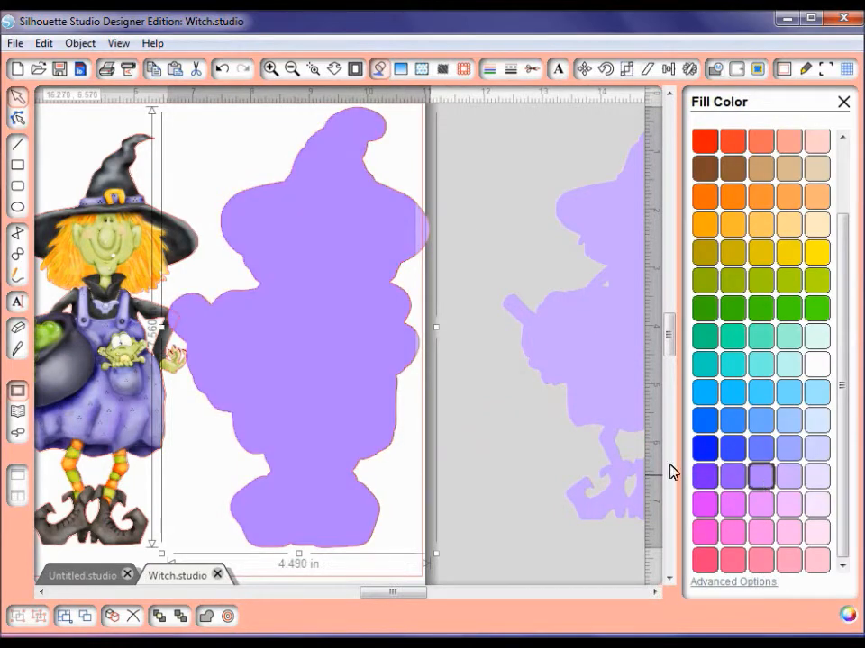
# Step: Give the purple offset shape a black outline 11.75 pt thick and shift it slightly toward the witch artwork
pyautogui.click(490, 72)
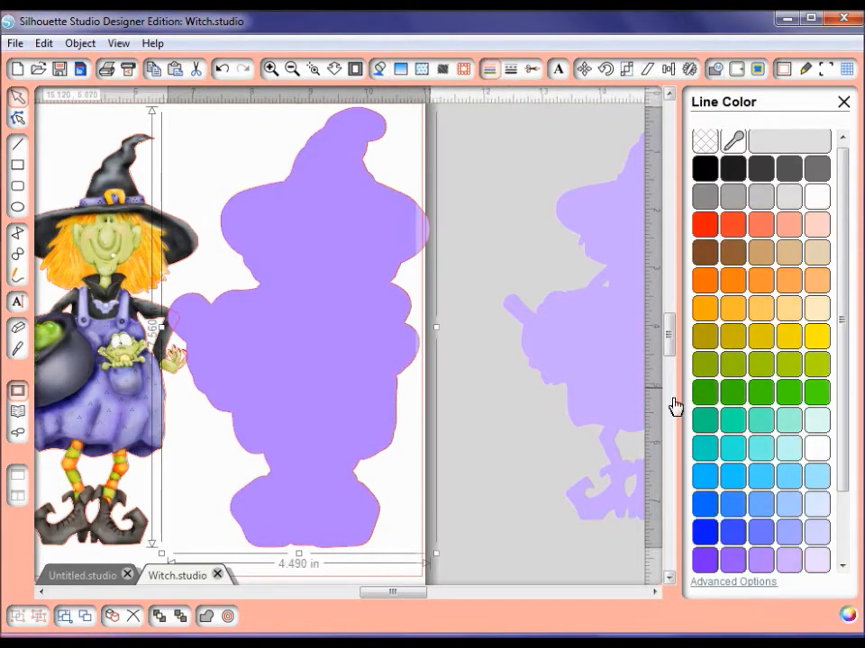
pyautogui.click(706, 169)
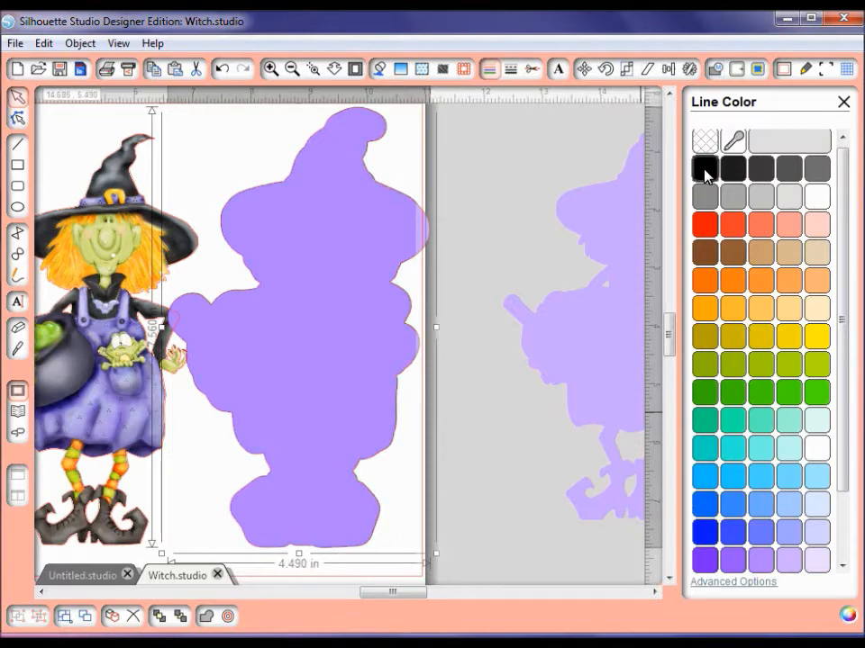
pyautogui.click(511, 70)
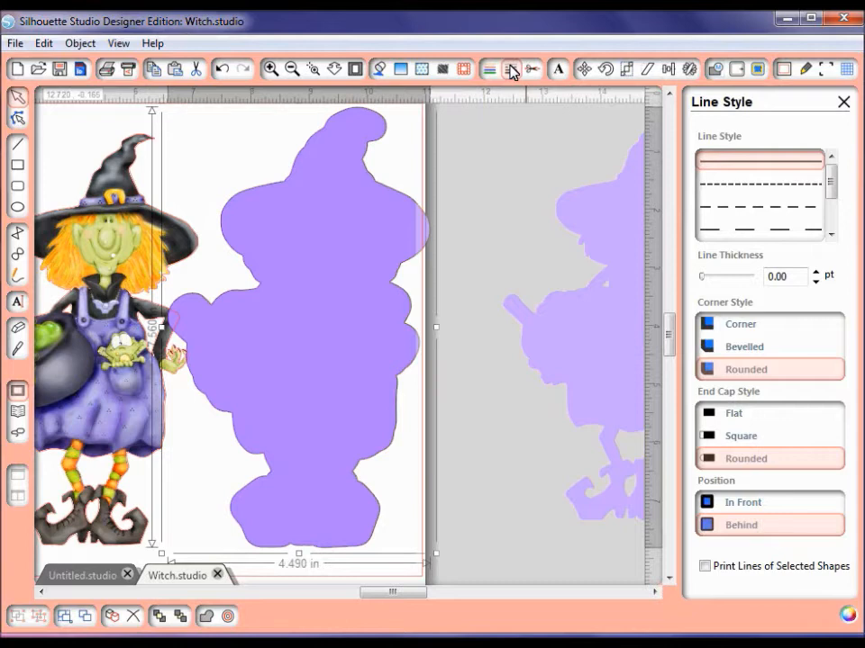
pyautogui.moveTo(702, 277); pyautogui.dragTo(751, 275)
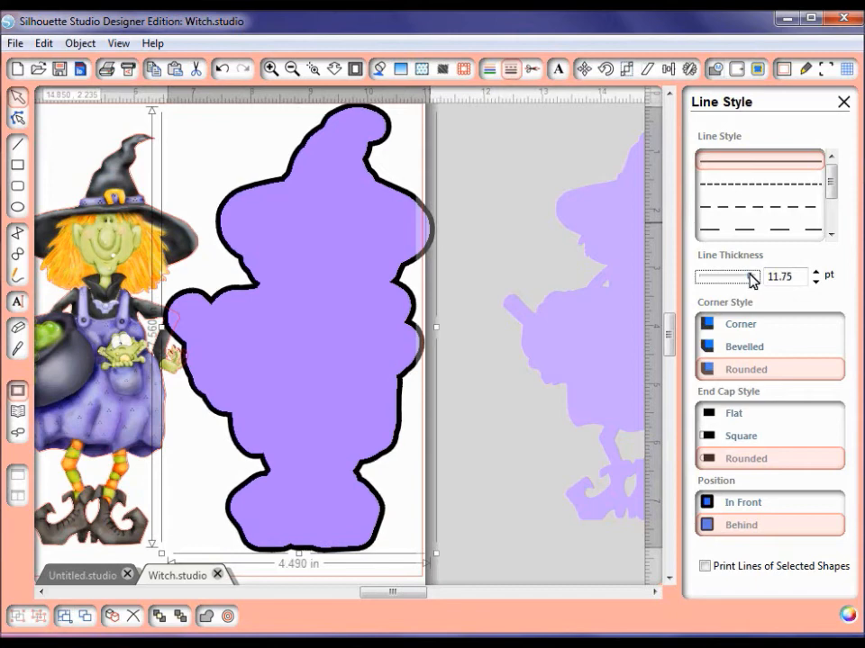
pyautogui.click(411, 473)
pyautogui.moveTo(399, 461); pyautogui.dragTo(367, 447)
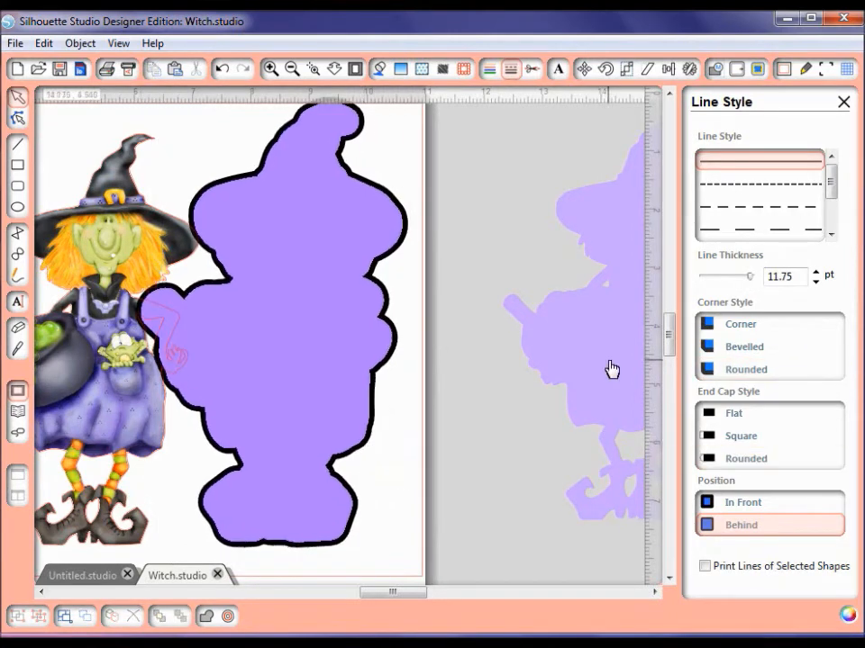
# Step: Fill the smaller witch silhouette with orange and position it centrally on the black-outlined purple shape
pyautogui.moveTo(602, 366); pyautogui.dragTo(471, 362)
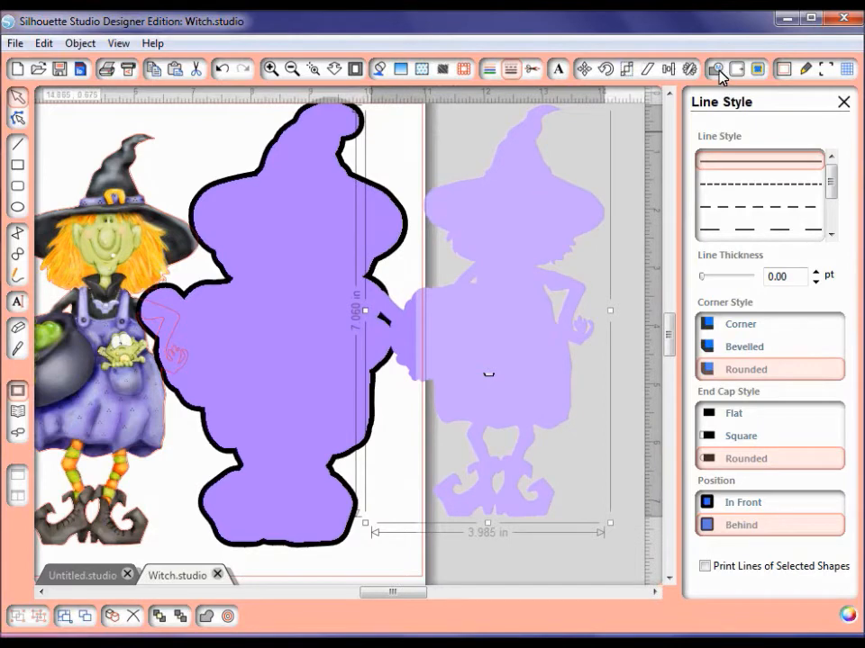
pyautogui.moveTo(552, 260); pyautogui.dragTo(556, 313)
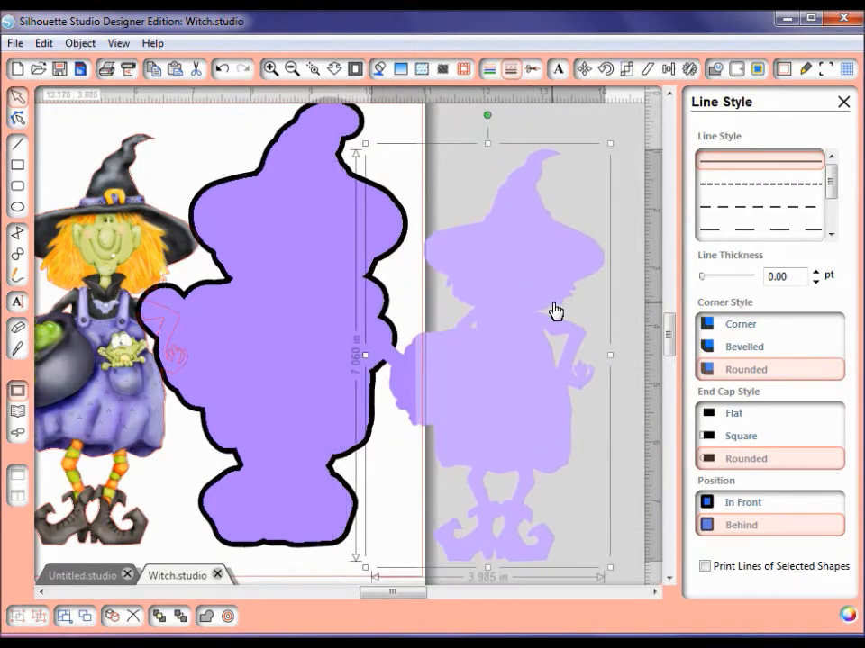
pyautogui.click(379, 69)
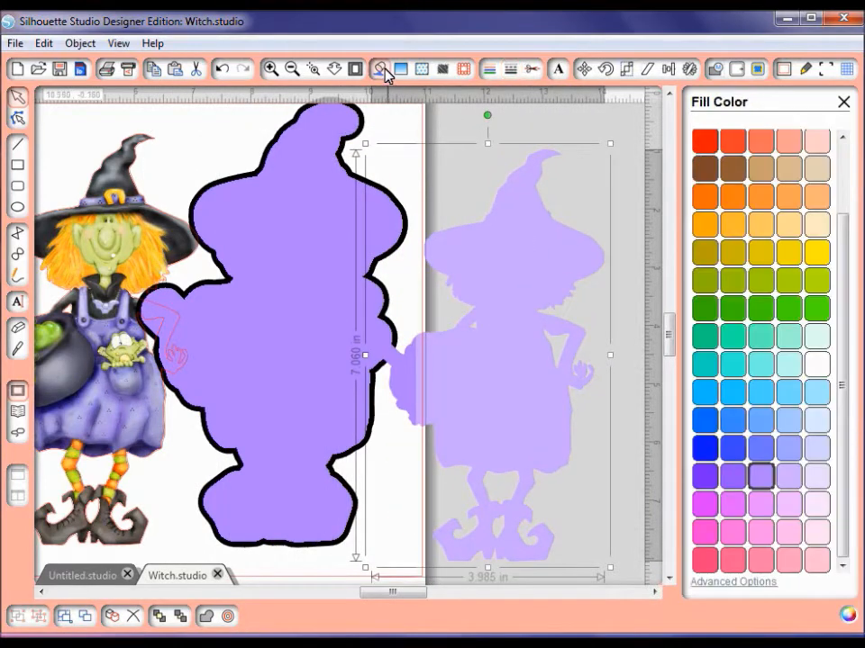
pyautogui.click(706, 229)
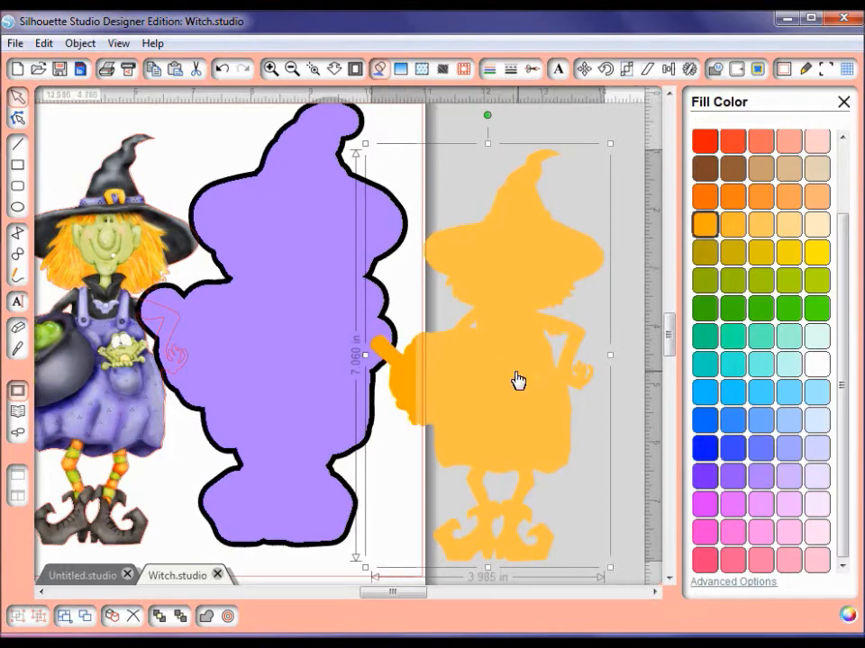
pyautogui.moveTo(518, 380); pyautogui.dragTo(300, 347)
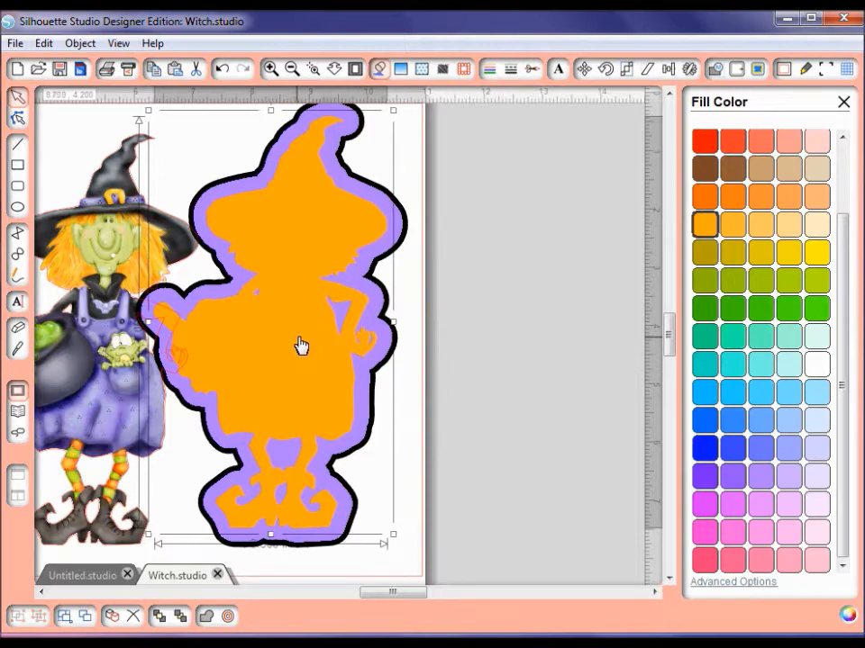
# Step: Create a rounded 0.100 in offset around the orange silhouette and move the silhouette off the page
pyautogui.click(737, 71)
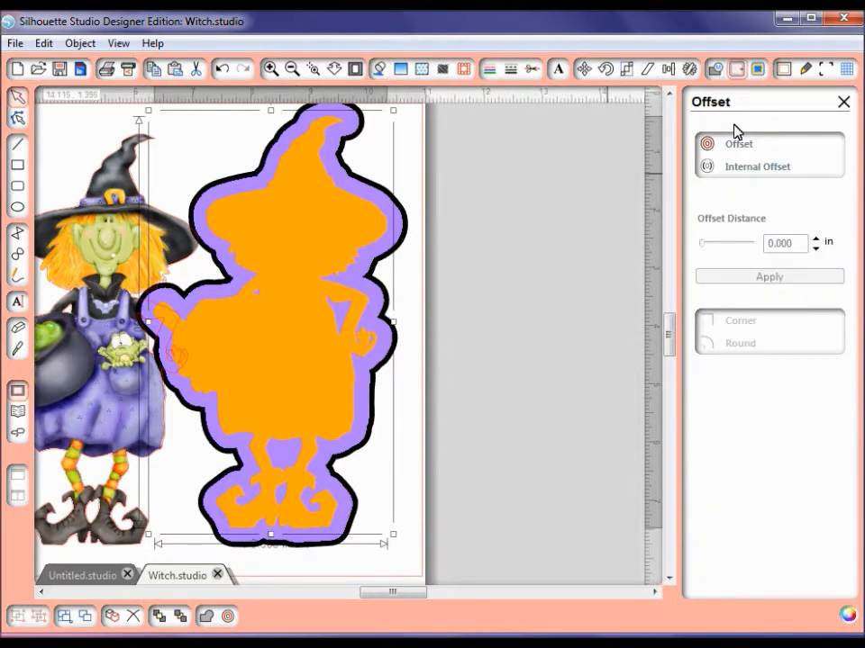
pyautogui.click(710, 147)
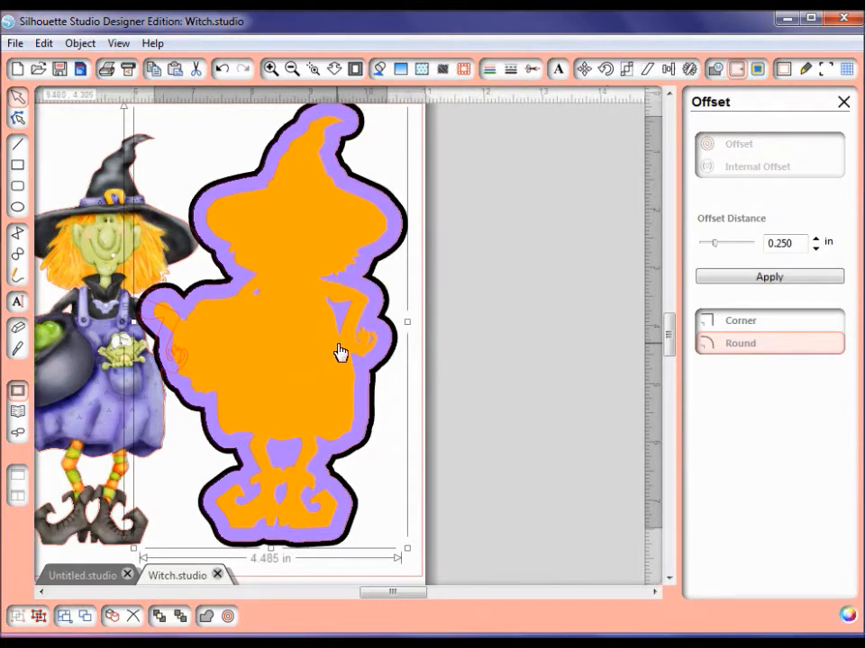
pyautogui.moveTo(715, 249)
pyautogui.mouseDown()
pyautogui.moveTo(722, 246)
pyautogui.moveTo(708, 248)
pyautogui.mouseUp()
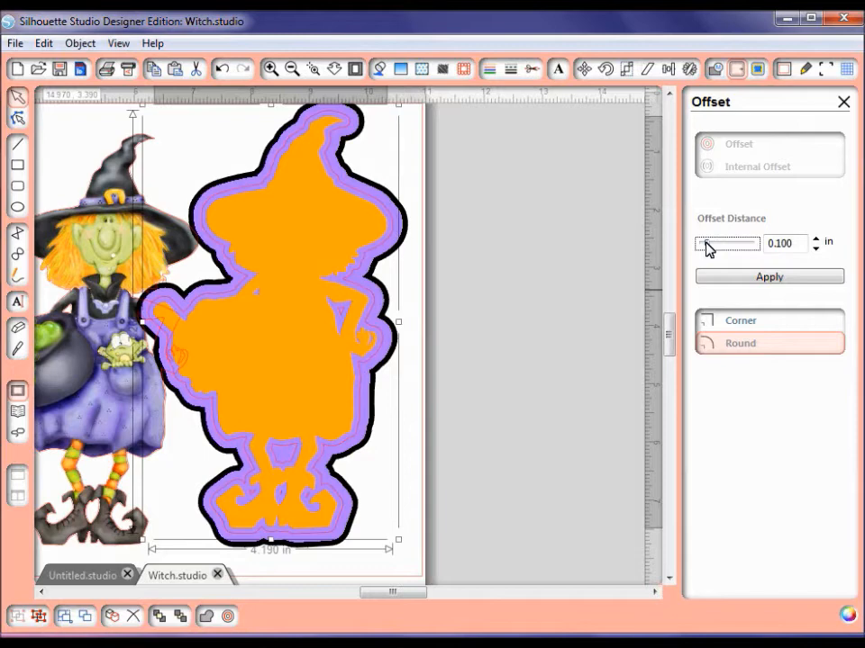
pyautogui.moveTo(343, 373); pyautogui.dragTo(604, 363)
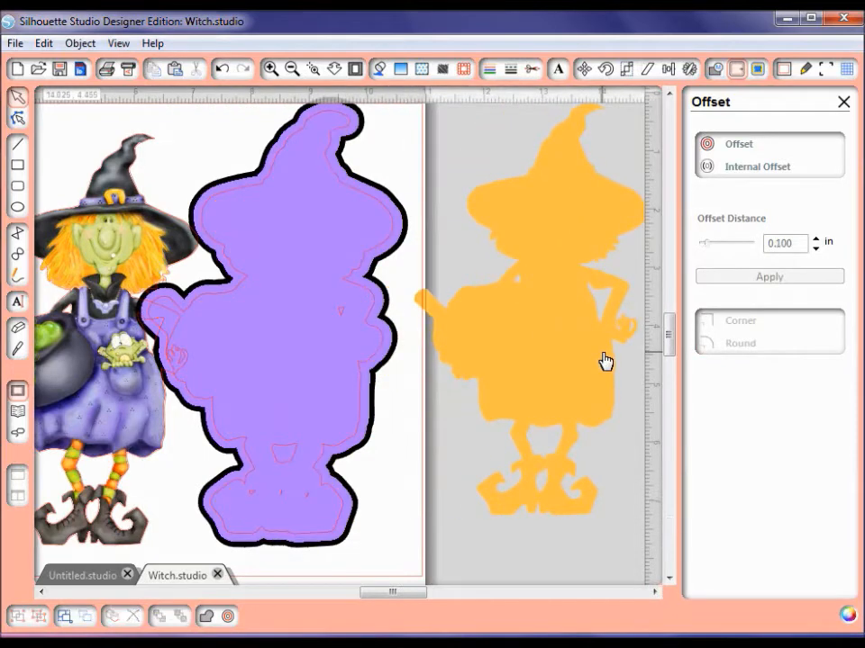
# Step: Move the witch artwork clear of its trace outline and send the black-outlined purple shape to the back
pyautogui.click(92, 395)
pyautogui.moveTo(92, 394); pyautogui.dragTo(6, 363)
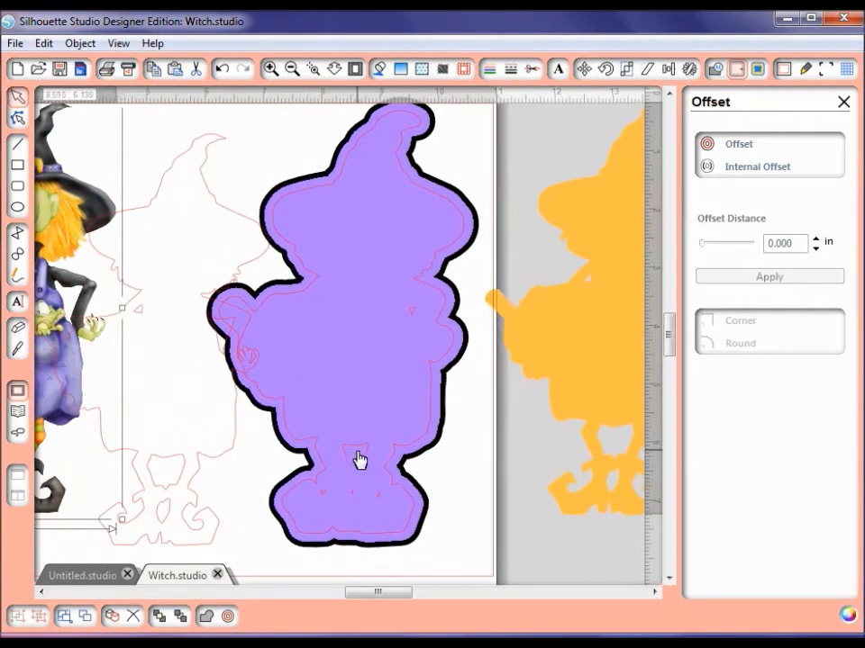
pyautogui.click(414, 322)
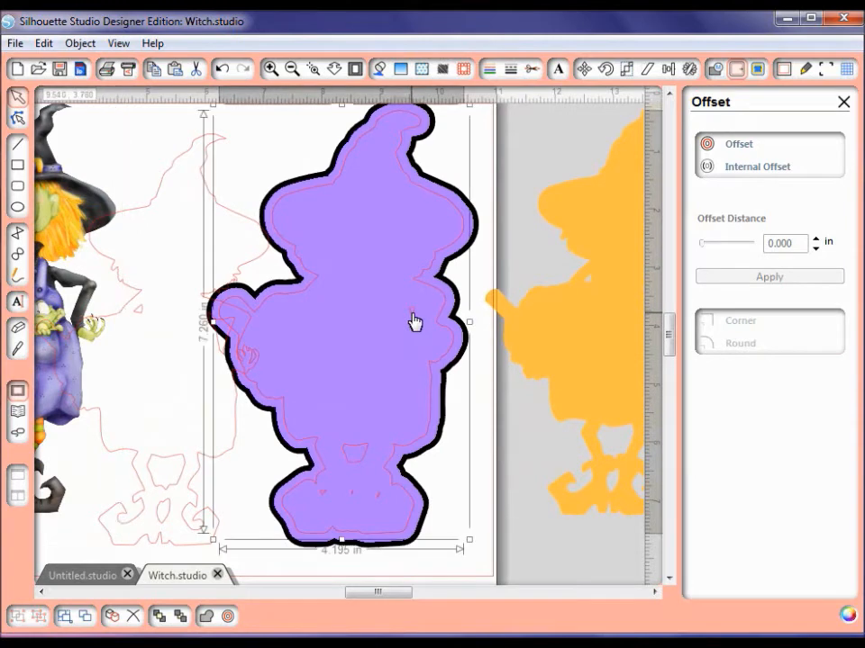
pyautogui.click(441, 428)
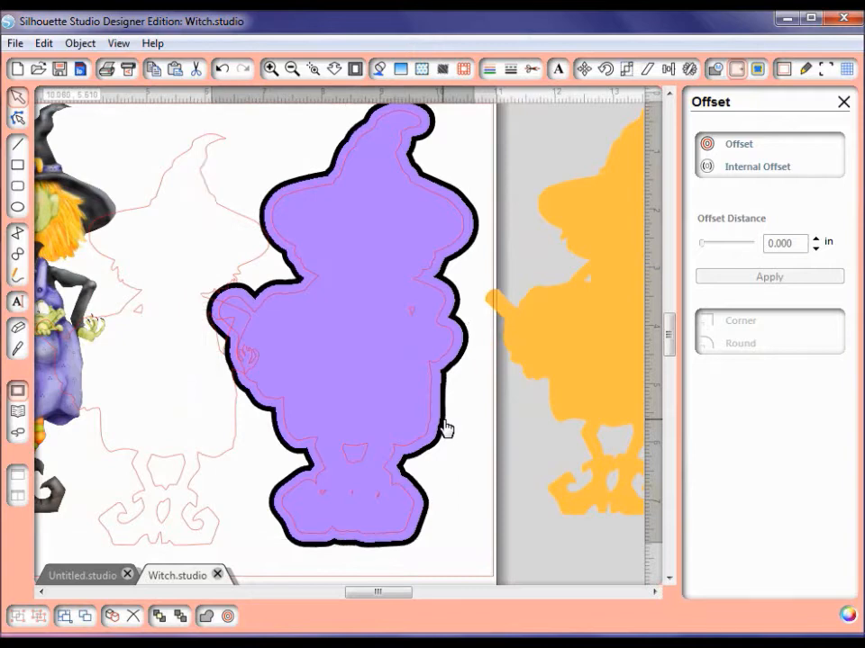
pyautogui.rightClick(442, 428)
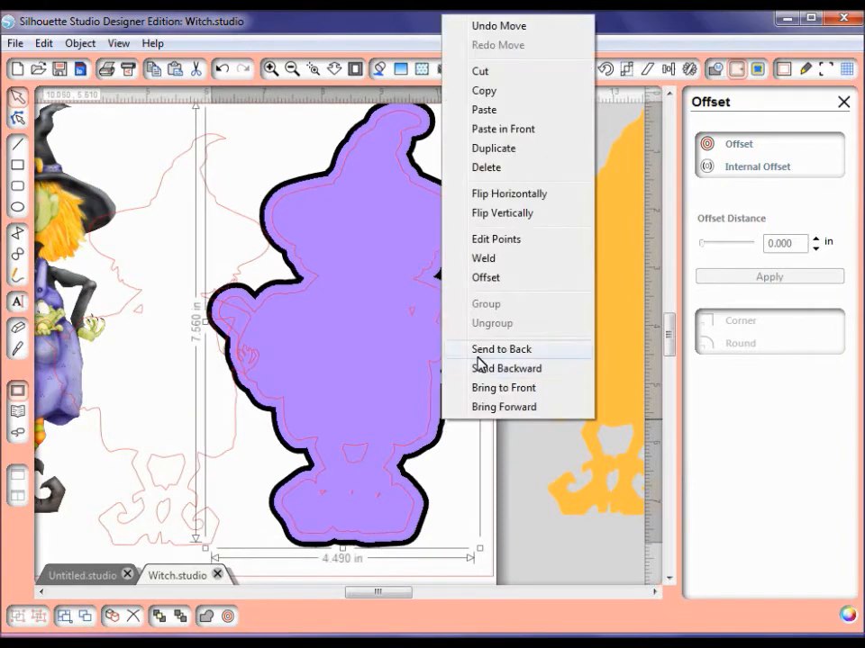
pyautogui.click(478, 352)
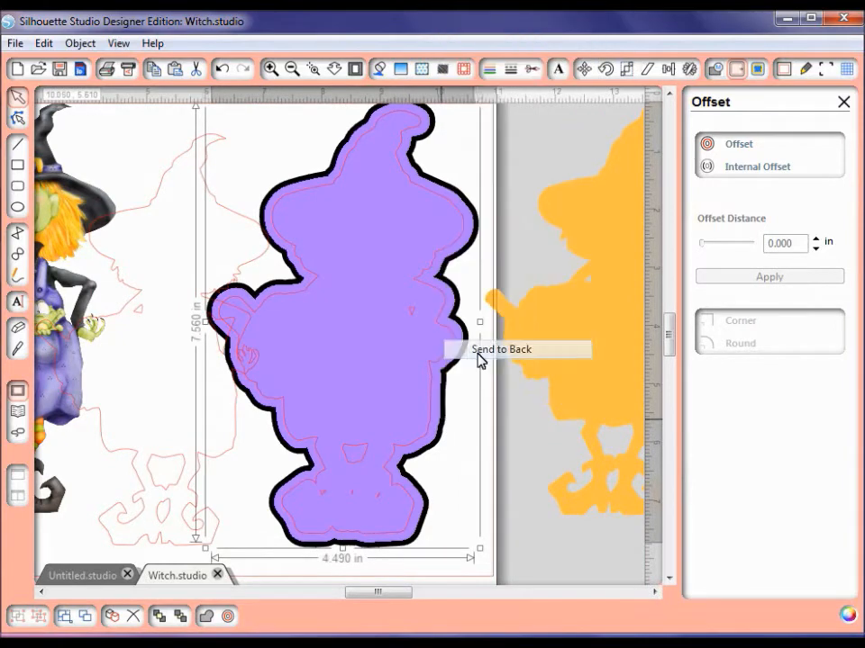
# Step: Fill the inner offset shape on the purple mat with dark orange and give it a dark green outline 7.50 pt thick
pyautogui.click(433, 420)
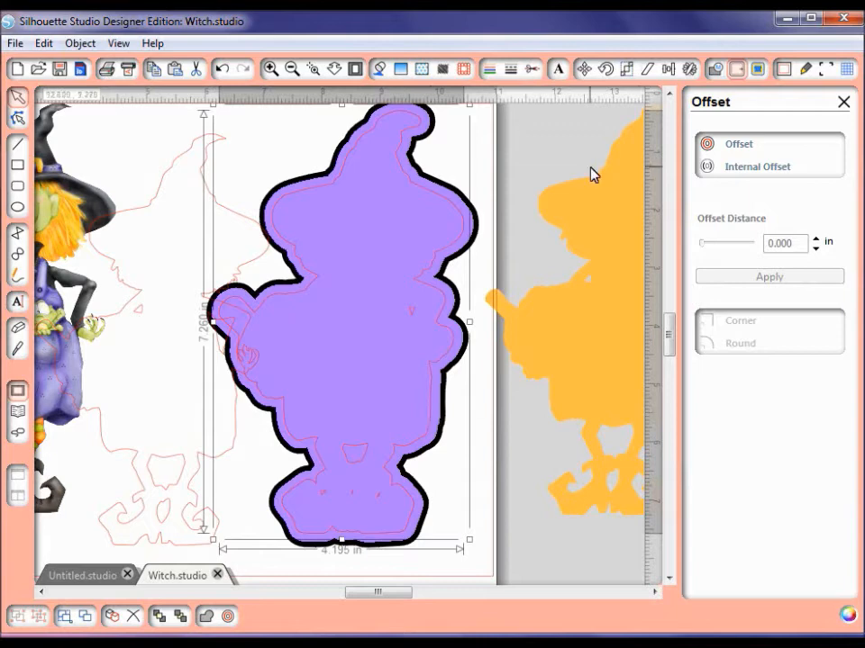
pyautogui.click(380, 72)
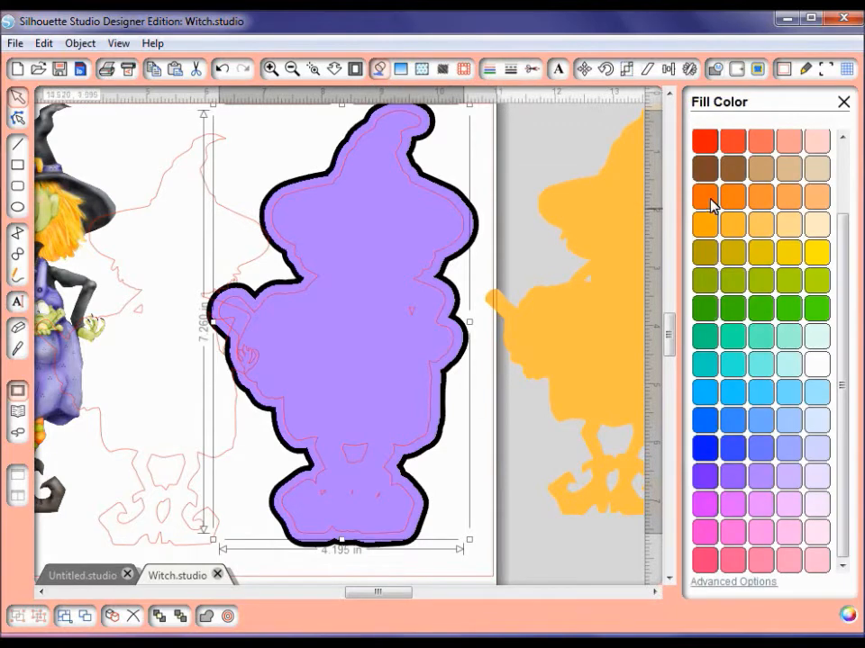
pyautogui.click(706, 197)
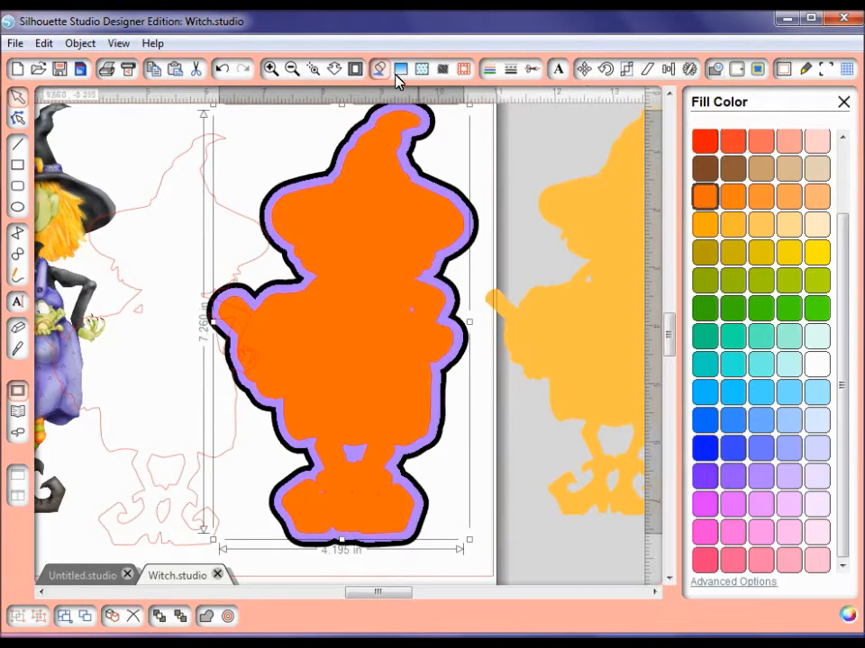
pyautogui.click(492, 74)
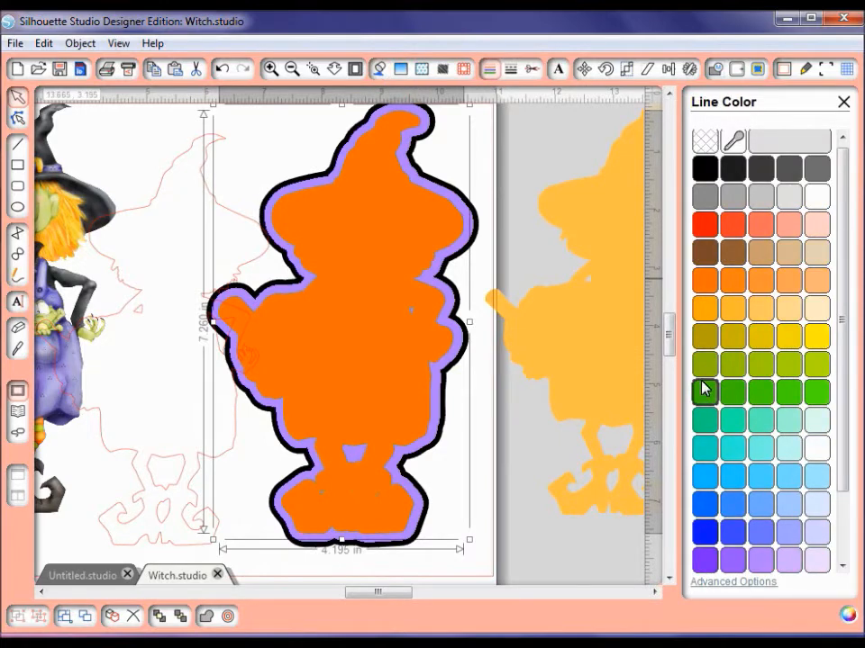
pyautogui.click(510, 69)
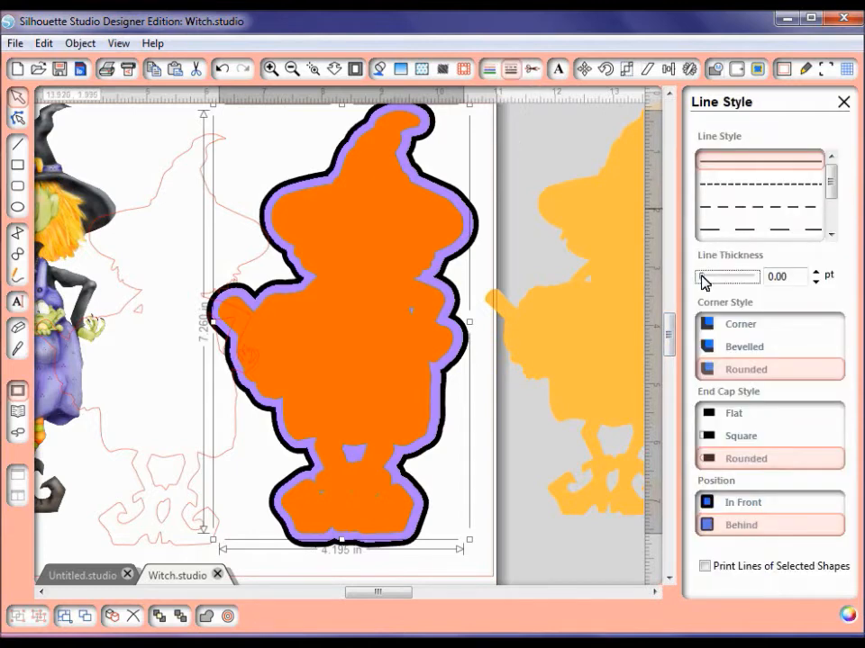
pyautogui.moveTo(710, 282); pyautogui.dragTo(718, 281)
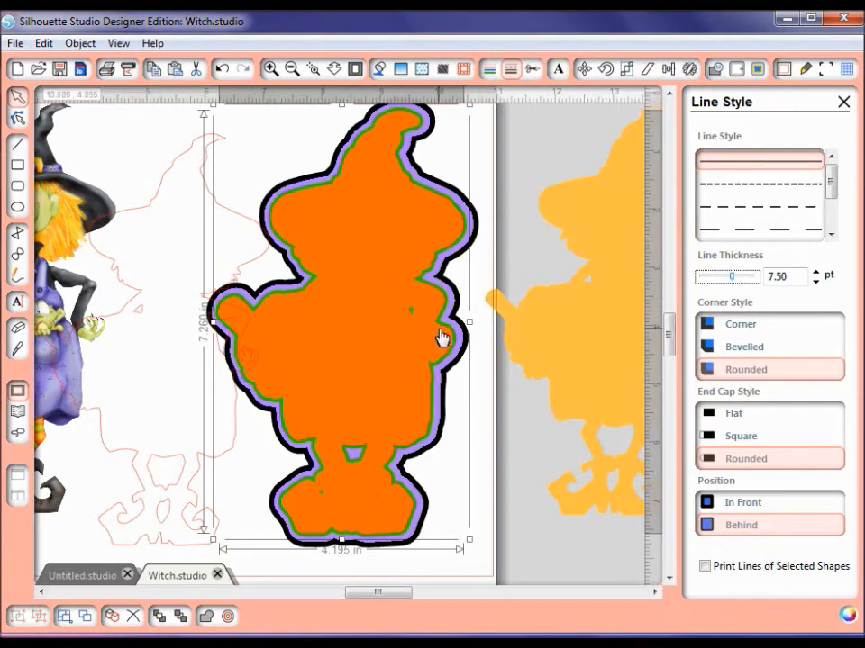
# Step: Preview the cut lines with the trace outline moved clear, comparing the Cut and Cut Edge styles on the black-outlined purple shape
pyautogui.click(535, 72)
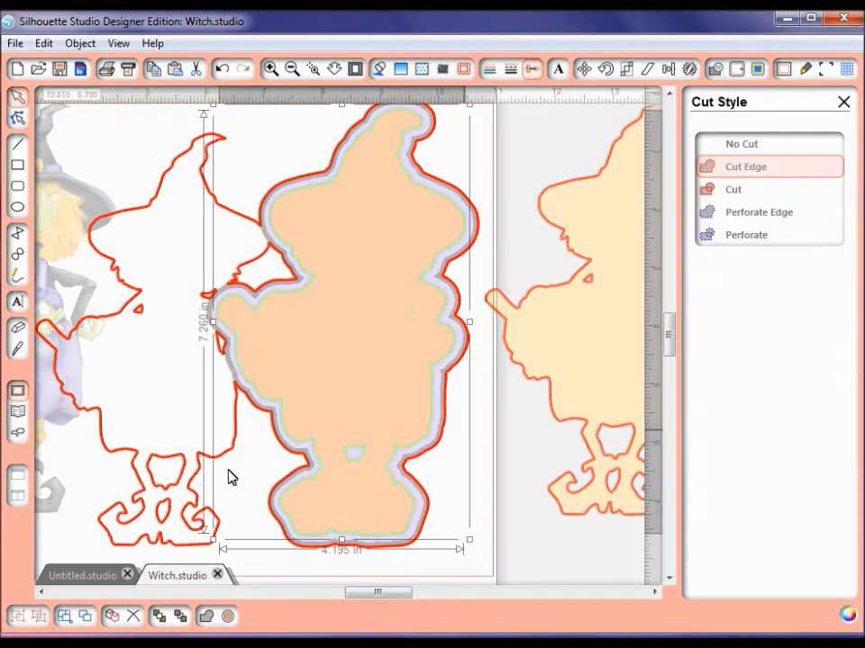
pyautogui.moveTo(174, 463); pyautogui.dragTo(86, 463)
pyautogui.click(172, 416)
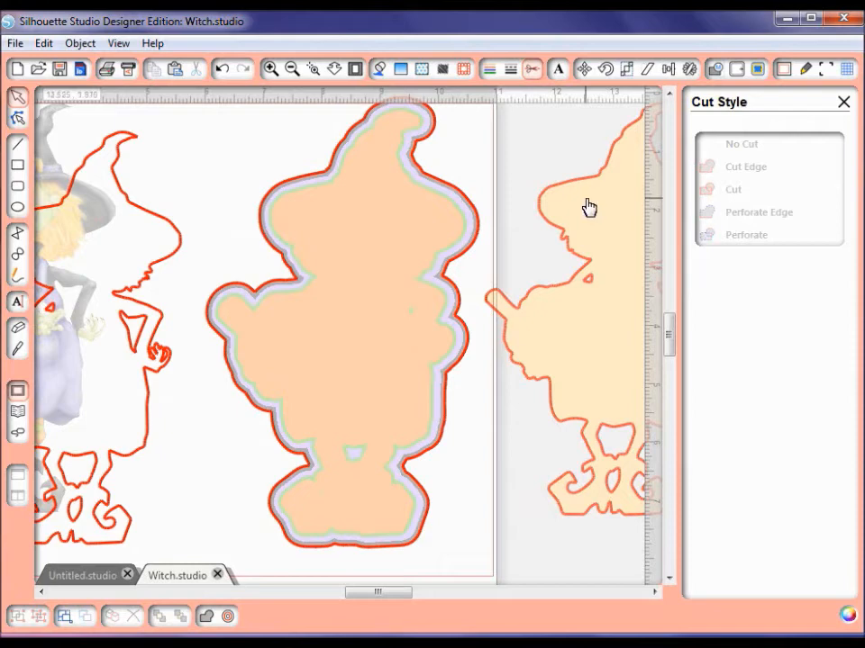
pyautogui.click(477, 241)
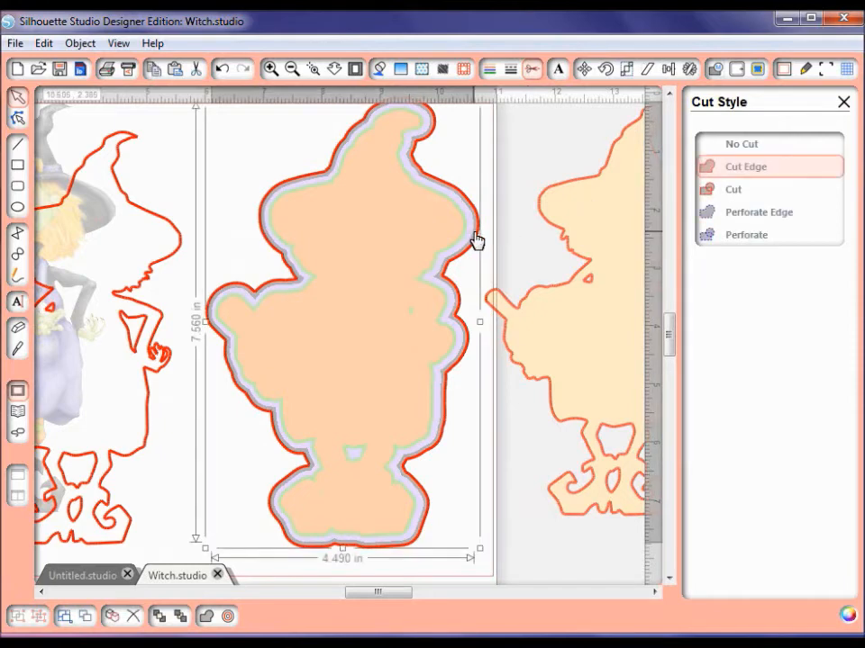
pyautogui.click(737, 193)
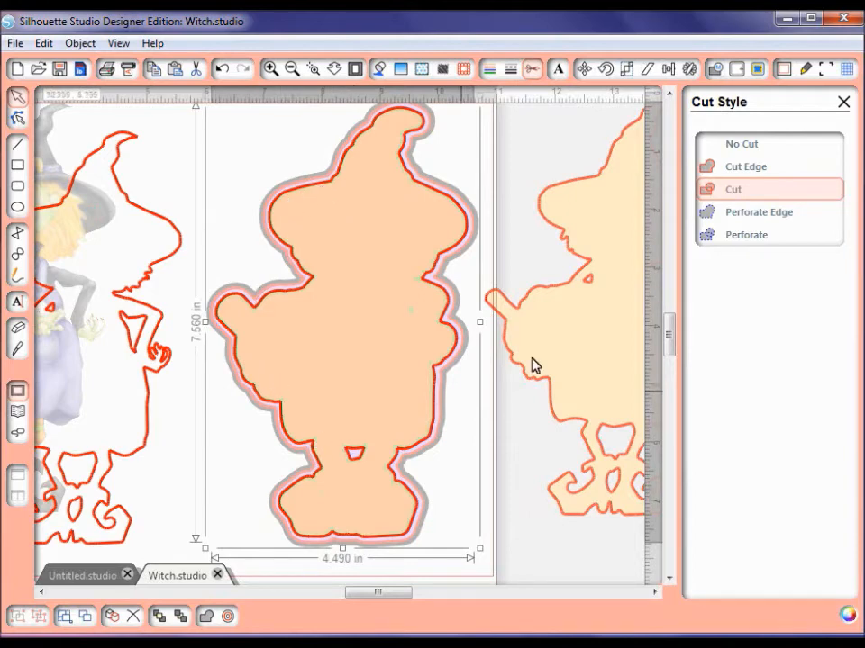
pyautogui.click(752, 170)
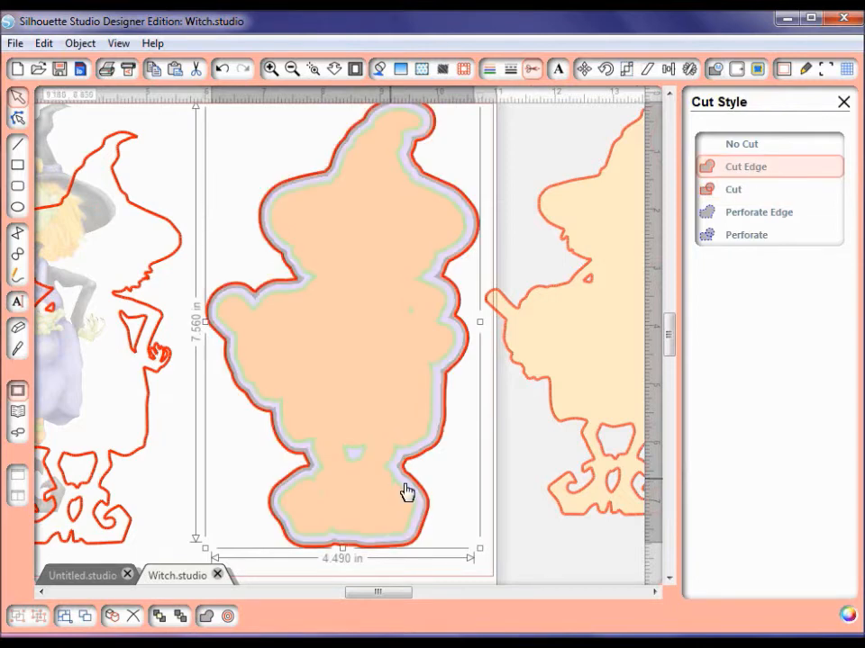
pyautogui.click(519, 447)
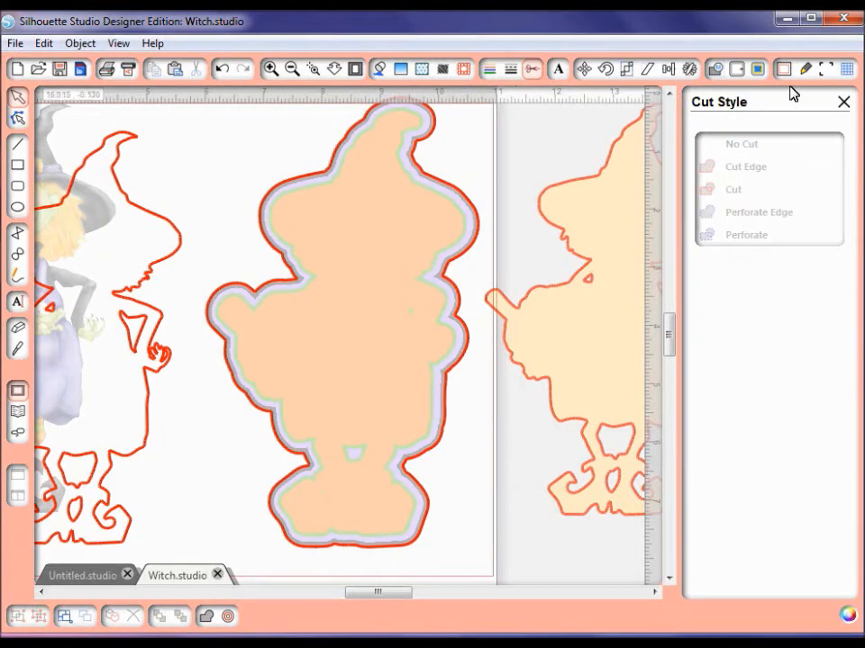
pyautogui.click(782, 70)
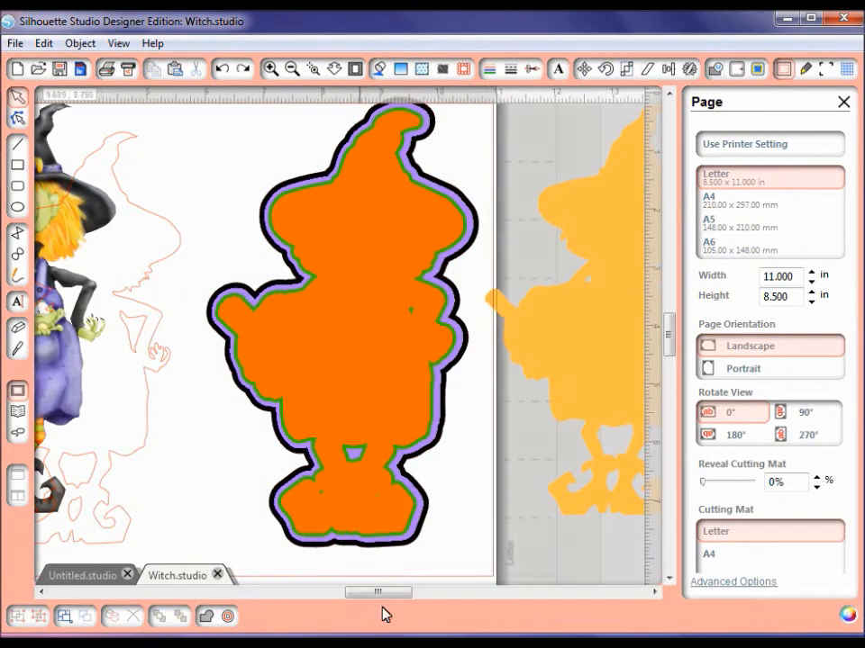
# Step: Delete the light orange silhouette beside the page and the leftover witch trace outline
pyautogui.click(571, 382)
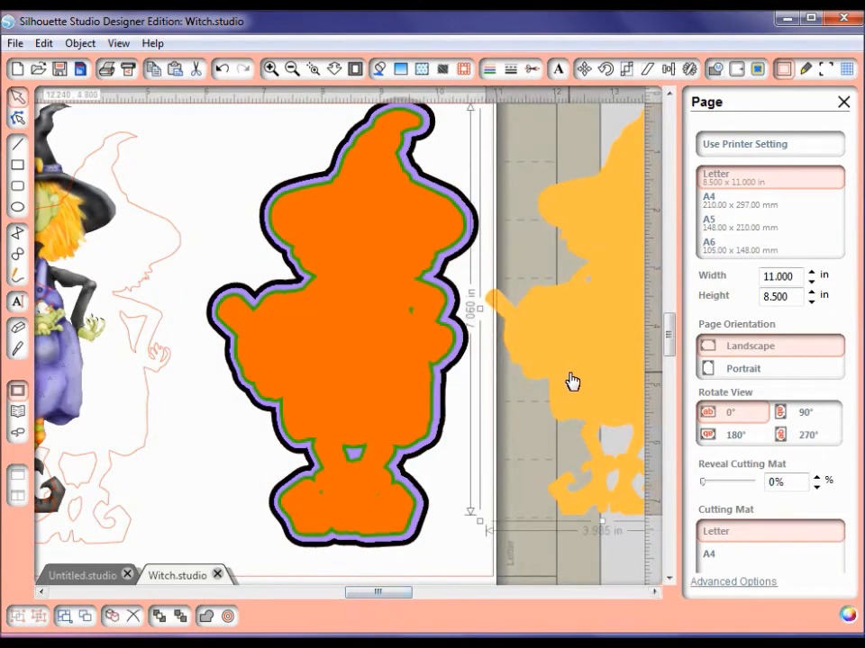
pyautogui.press('Delete')
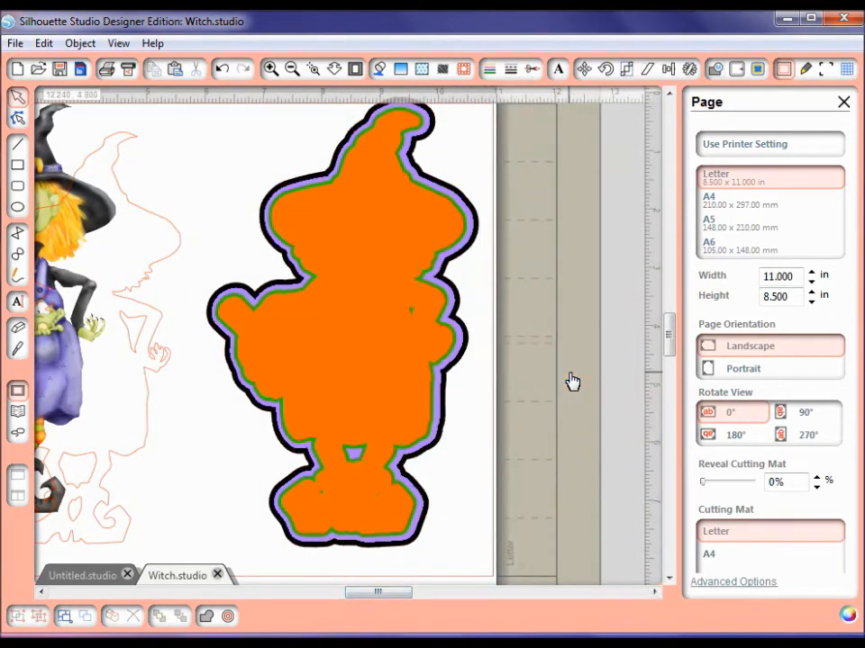
pyautogui.click(150, 420)
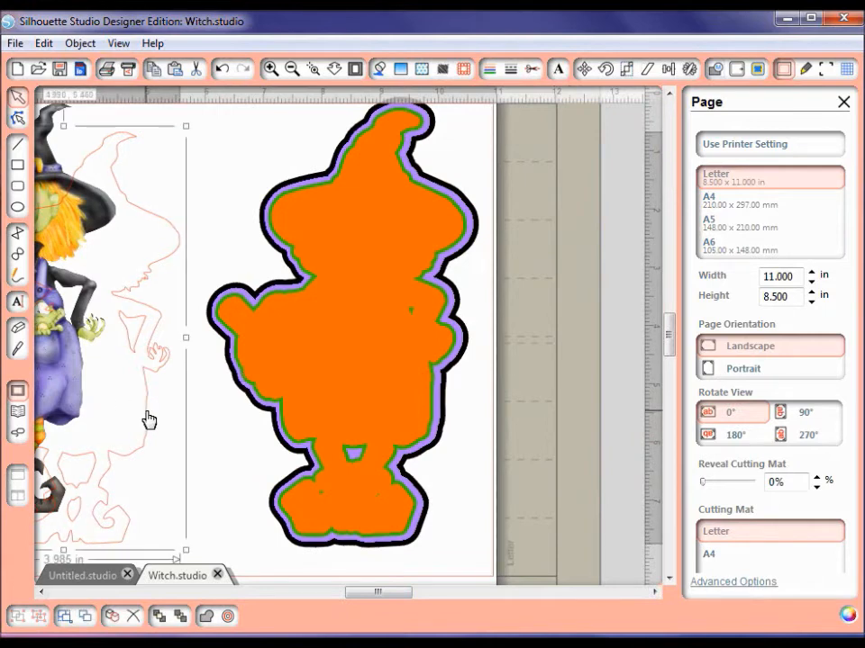
pyautogui.press('Delete')
# Step: Place the witch artwork centrally on top of the orange, green, purple and black layered mat
pyautogui.moveTo(74, 380); pyautogui.dragTo(149, 388)
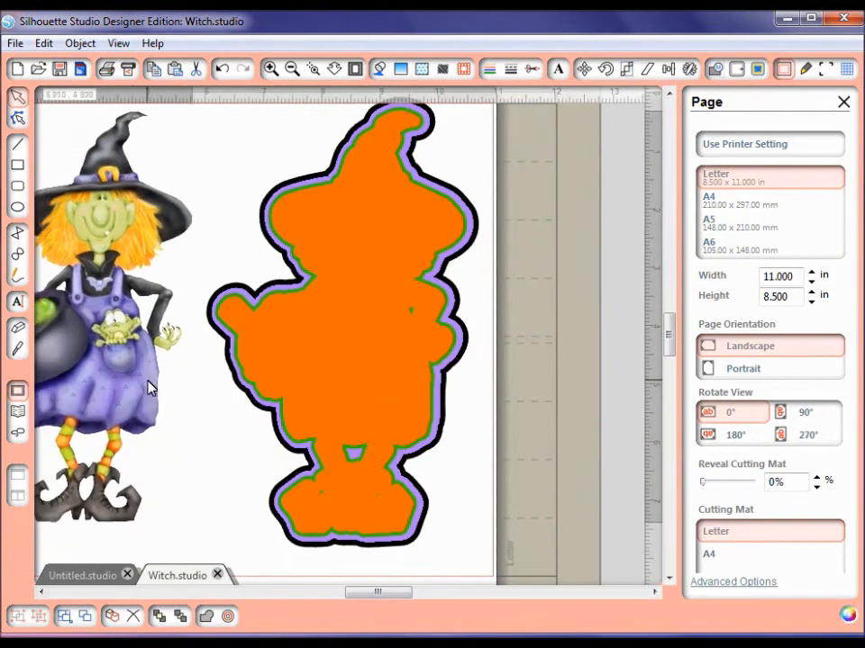
pyautogui.rightClick(150, 387)
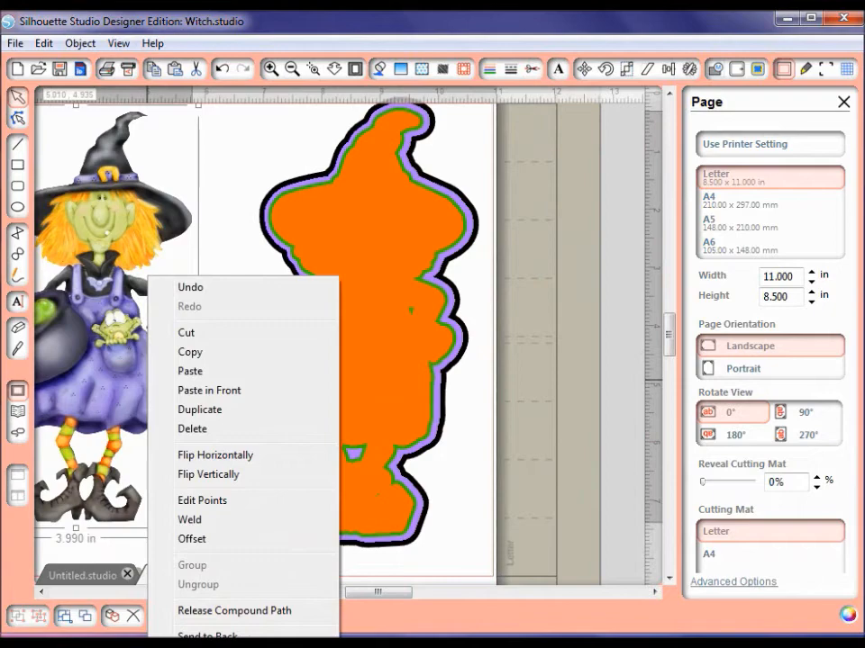
pyautogui.press('Escape')
pyautogui.moveTo(121, 410); pyautogui.dragTo(371, 409)
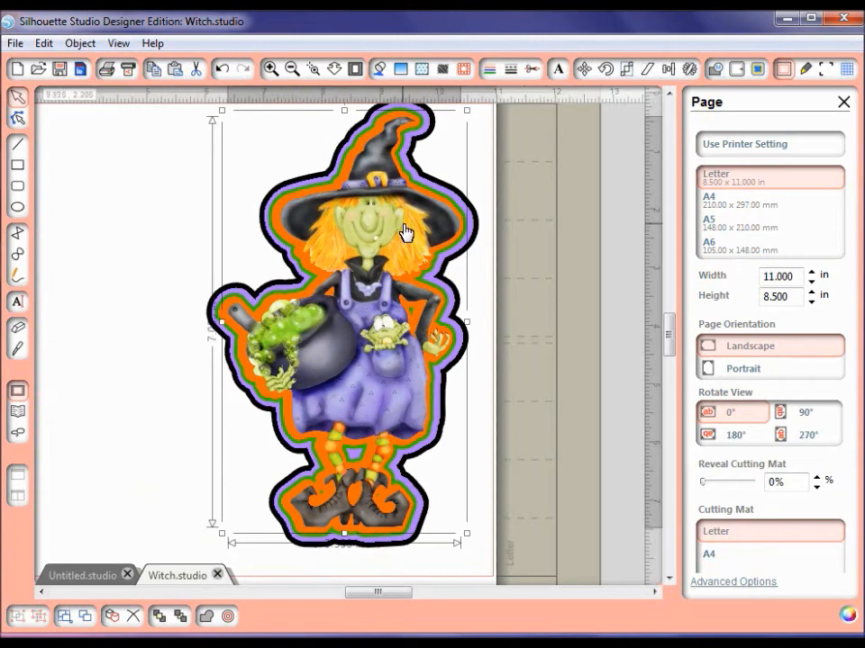
# Step: Group the witch artwork with all its mat layers and move the group toward the middle of the page
pyautogui.moveTo(365, 595)
pyautogui.mouseDown()
pyautogui.moveTo(382, 597)
pyautogui.moveTo(361, 599)
pyautogui.mouseUp()
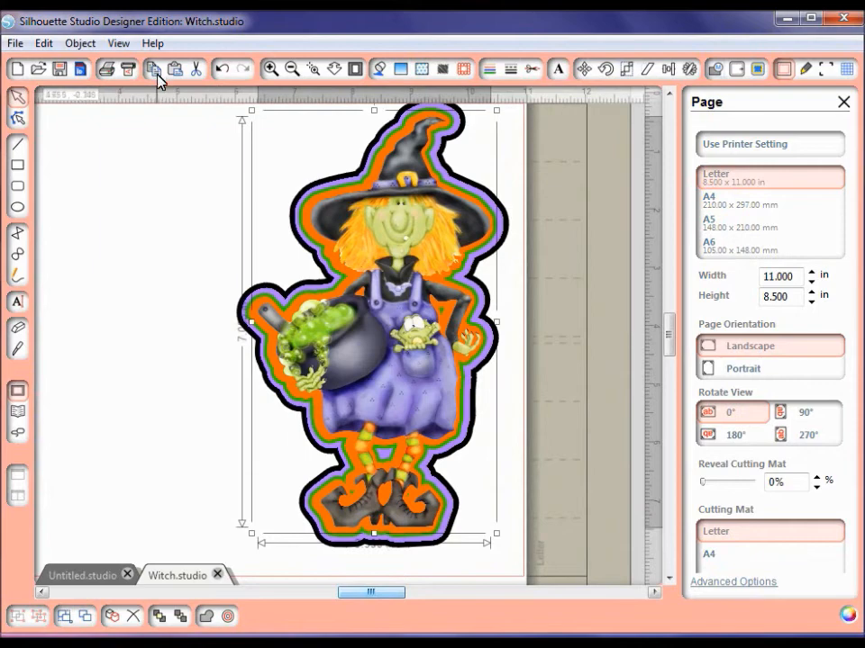
pyautogui.moveTo(152, 102); pyautogui.dragTo(862, 2)
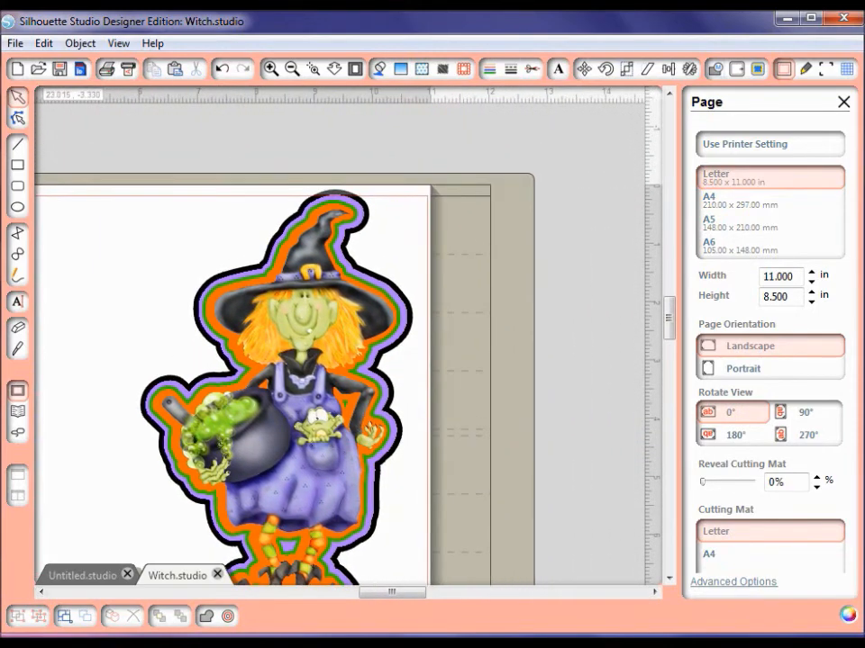
pyautogui.moveTo(672, 320); pyautogui.dragTo(668, 332)
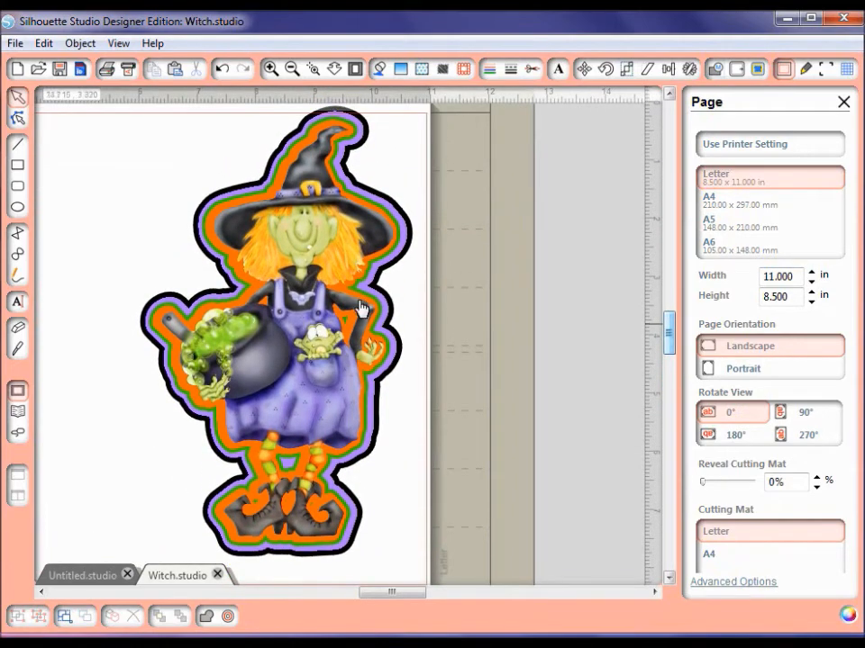
pyautogui.moveTo(50, 109); pyautogui.dragTo(464, 586)
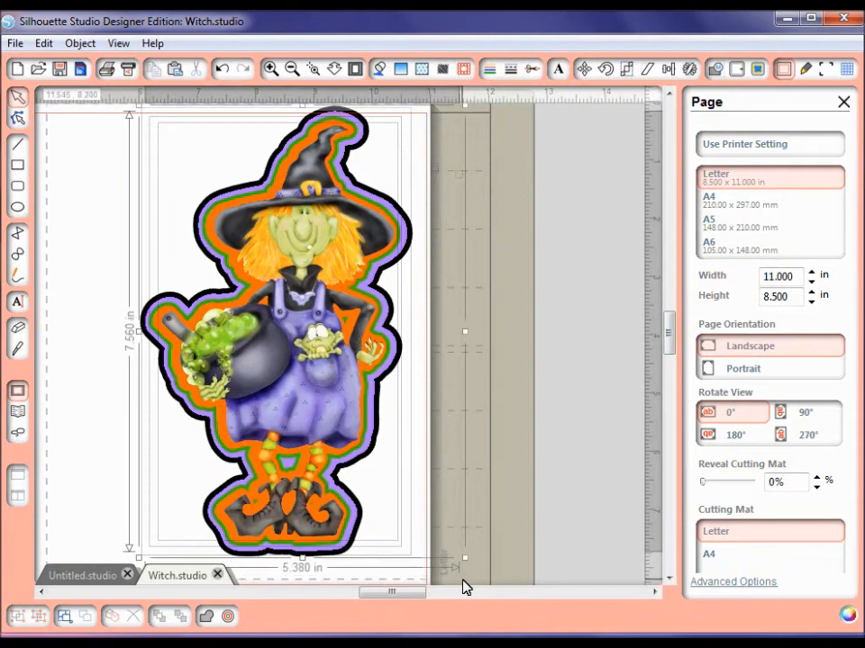
pyautogui.click(18, 618)
pyautogui.moveTo(311, 429); pyautogui.dragTo(158, 436)
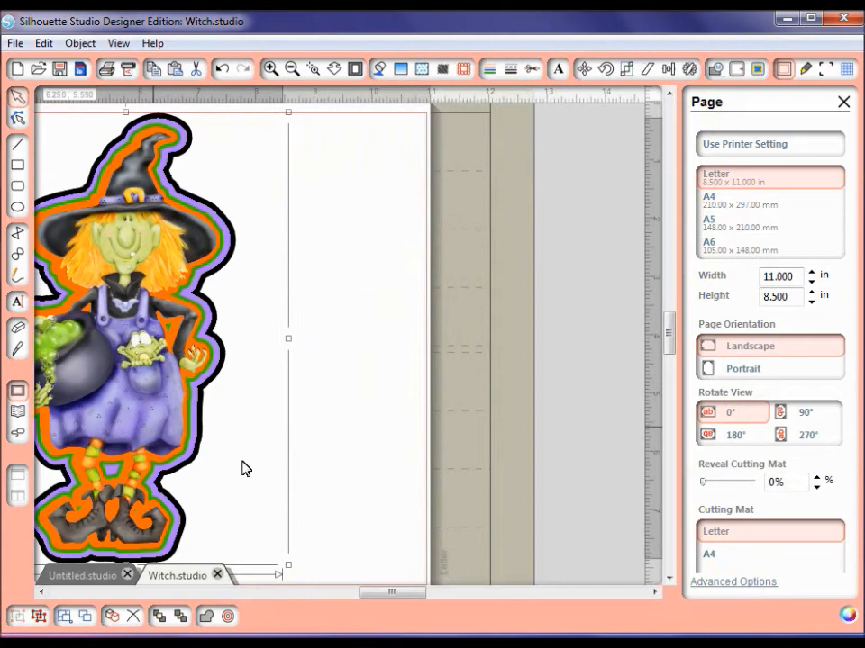
pyautogui.moveTo(400, 599); pyautogui.dragTo(351, 604)
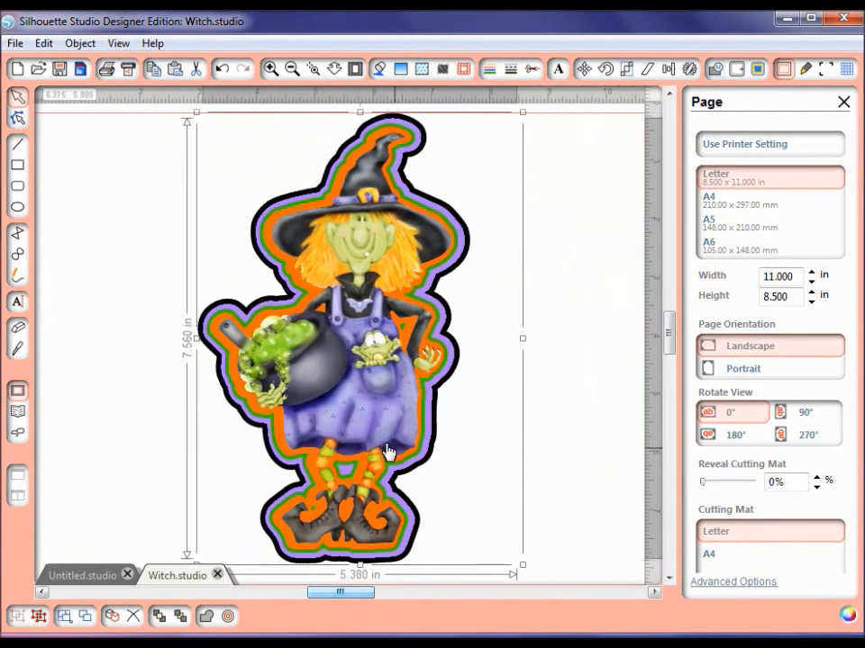
pyautogui.moveTo(369, 437); pyautogui.dragTo(302, 454)
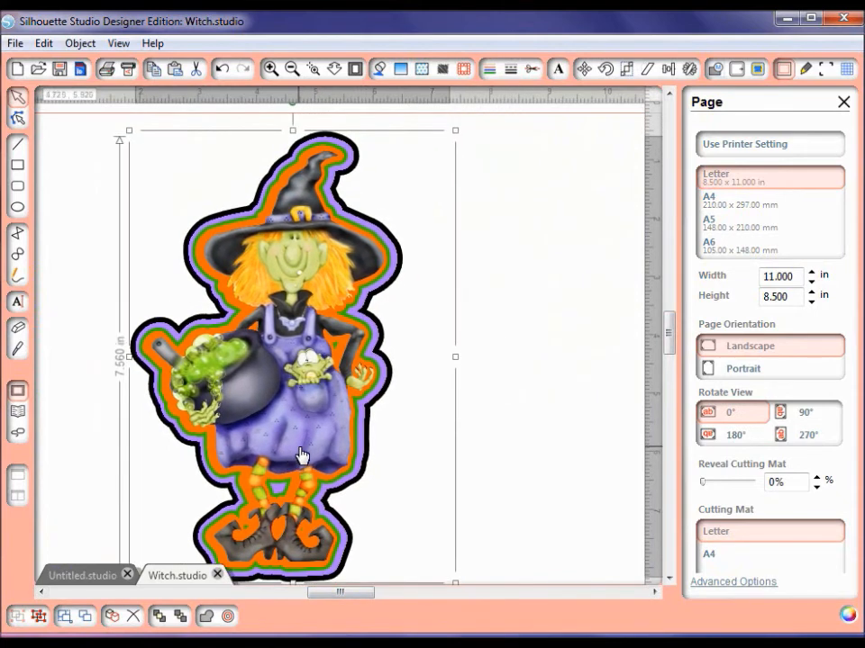
pyautogui.click(593, 436)
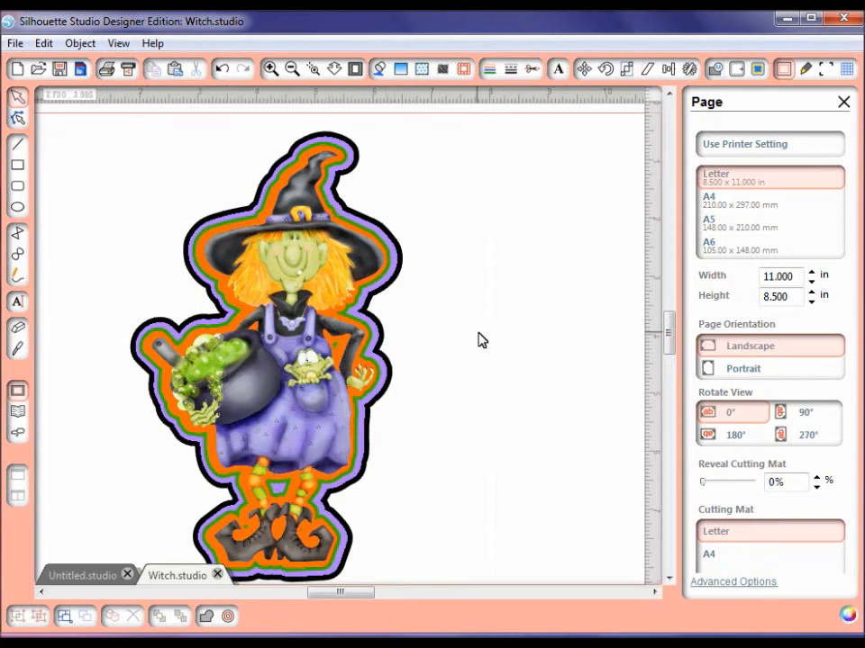
# Step: Move the green-outlined witch group from off the page to beside the orange-matted witch
pyautogui.moveTo(339, 596); pyautogui.dragTo(281, 595)
pyautogui.click(174, 436)
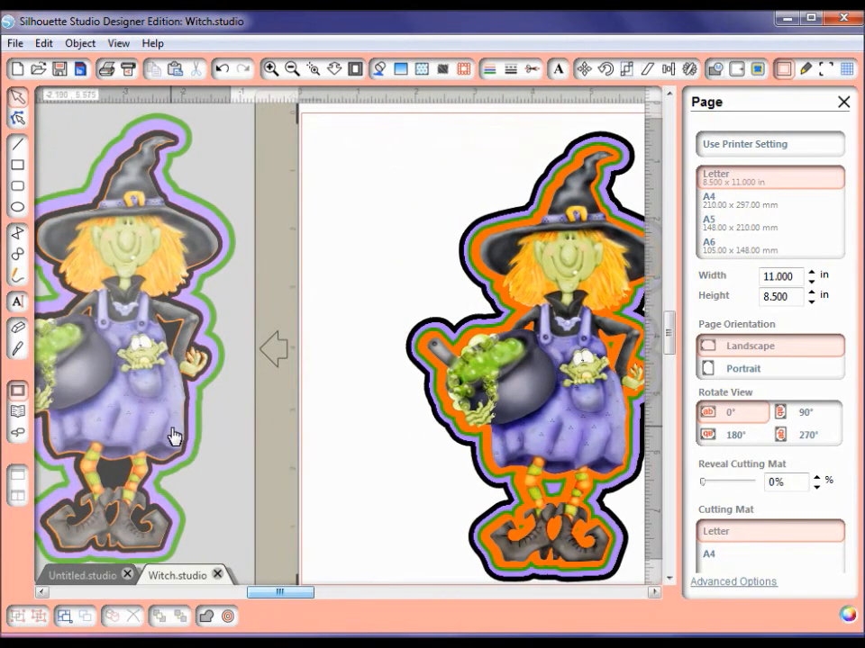
pyautogui.moveTo(234, 448); pyautogui.dragTo(448, 457)
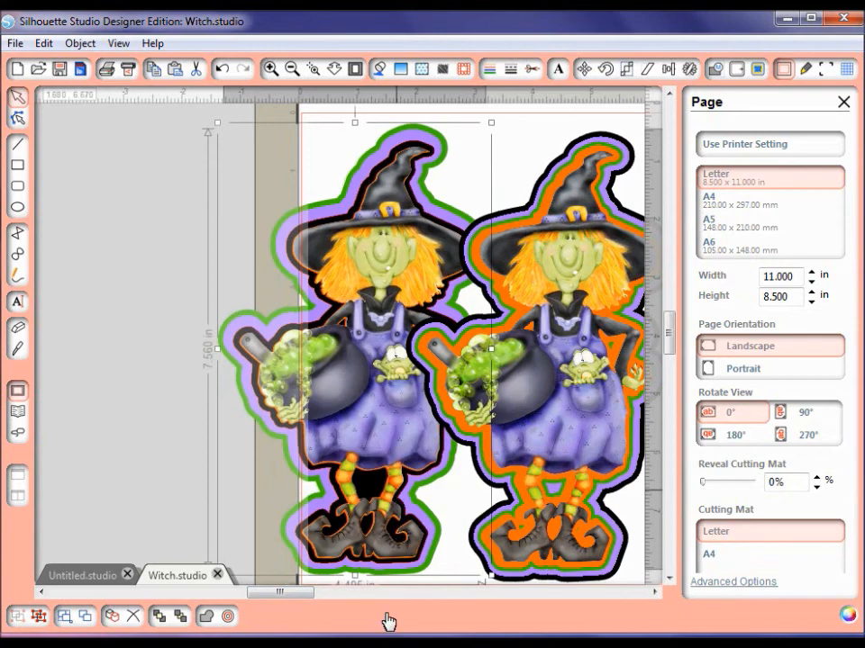
pyautogui.moveTo(295, 592); pyautogui.dragTo(361, 593)
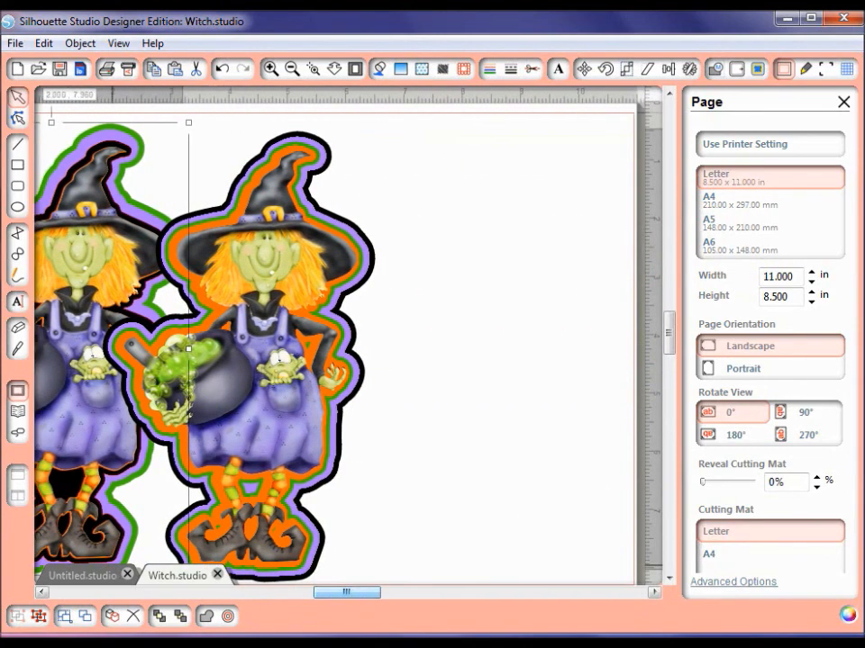
# Step: Arrange the two witch groups side by side within the page, with the orange-matted witch on the left half and the green-outlined one on the right
pyautogui.moveTo(67, 311); pyautogui.dragTo(508, 317)
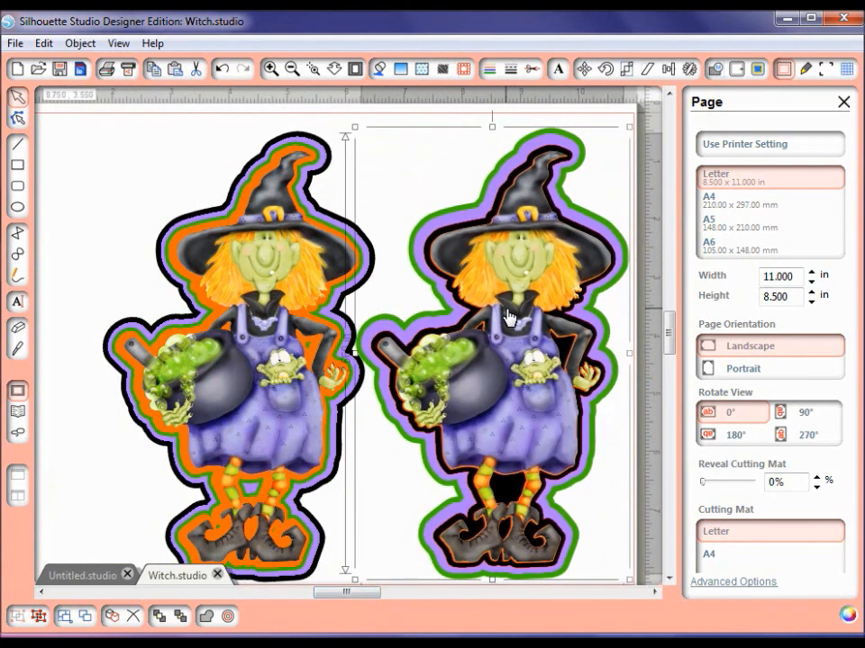
pyautogui.moveTo(274, 399); pyautogui.dragTo(207, 381)
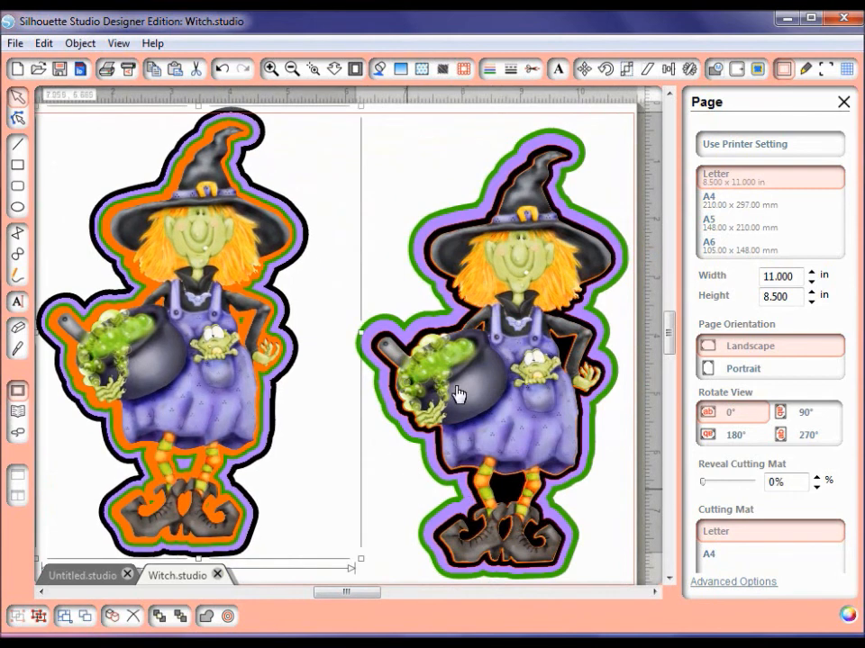
pyautogui.click(457, 394)
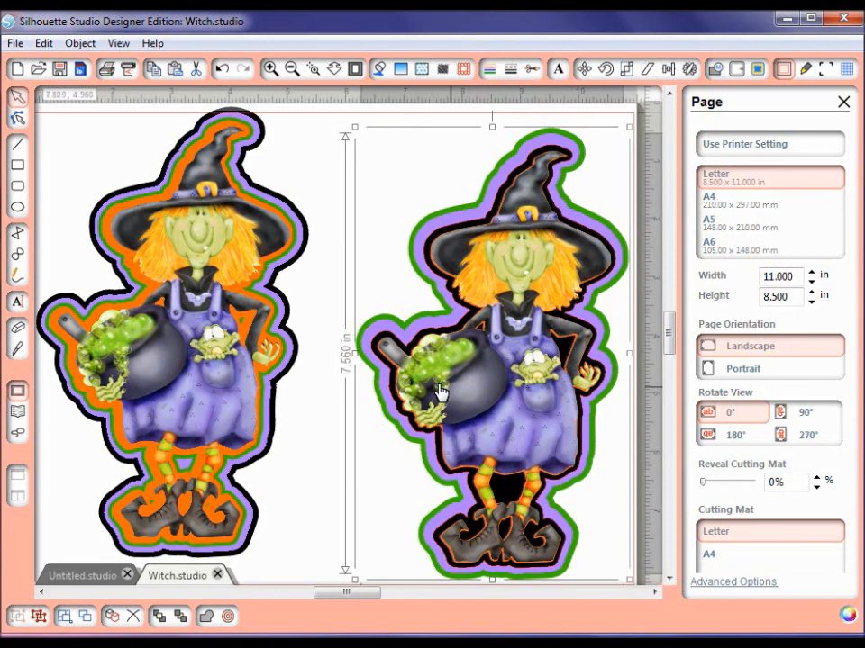
pyautogui.moveTo(437, 388); pyautogui.dragTo(398, 373)
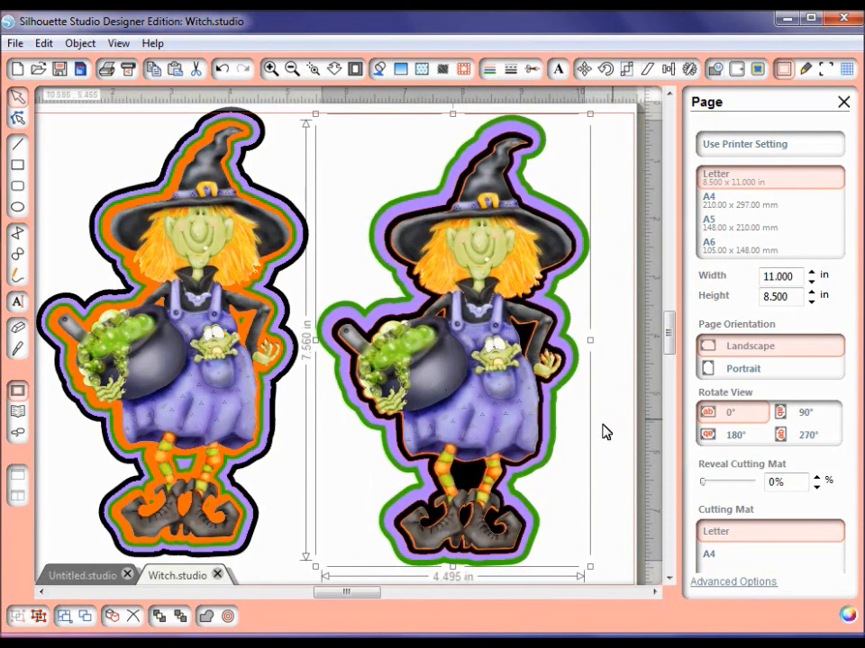
pyautogui.click(609, 432)
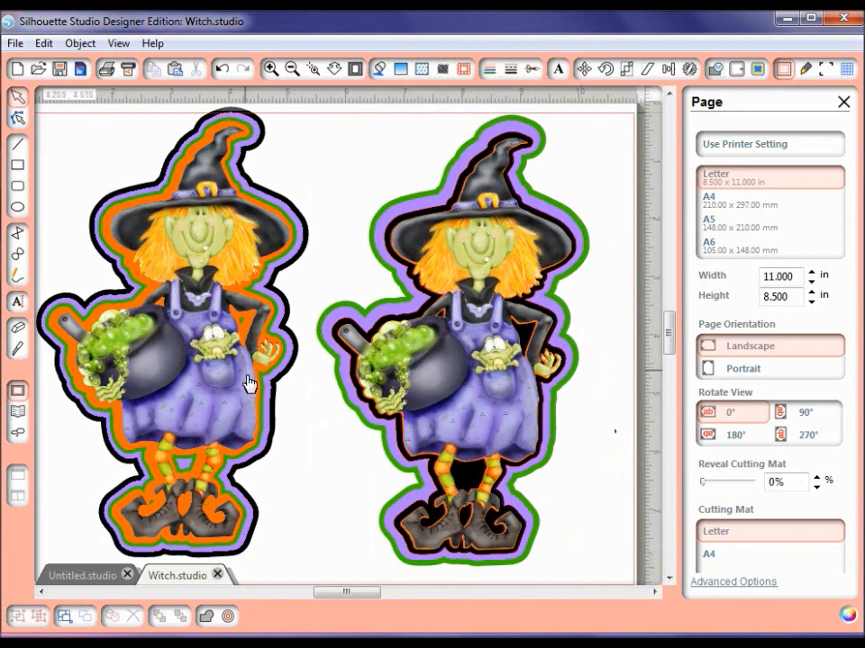
pyautogui.moveTo(247, 383); pyautogui.dragTo(254, 394)
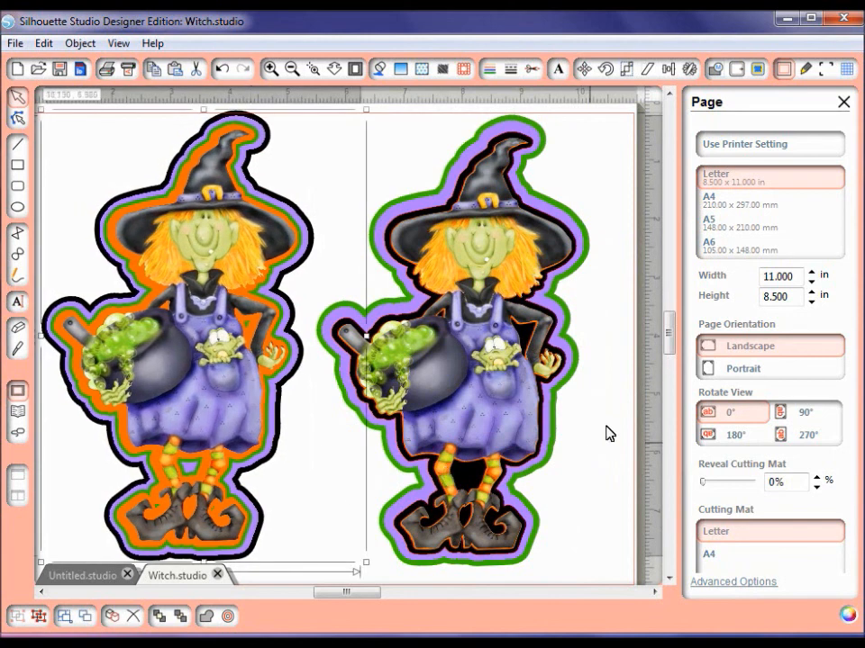
pyautogui.click(603, 422)
# Step: Open the Modify options for welding, subtracting and compound paths
pyautogui.click(716, 70)
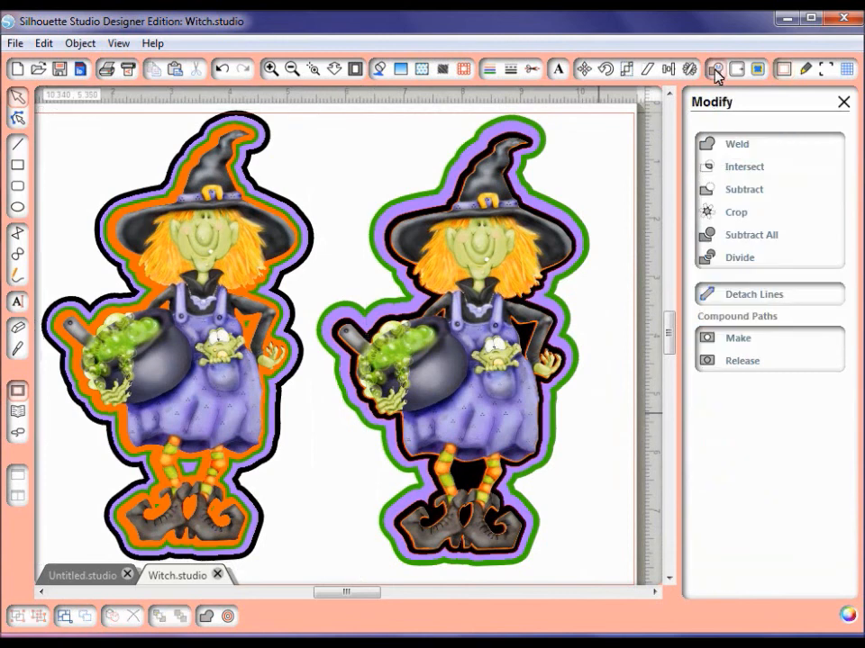